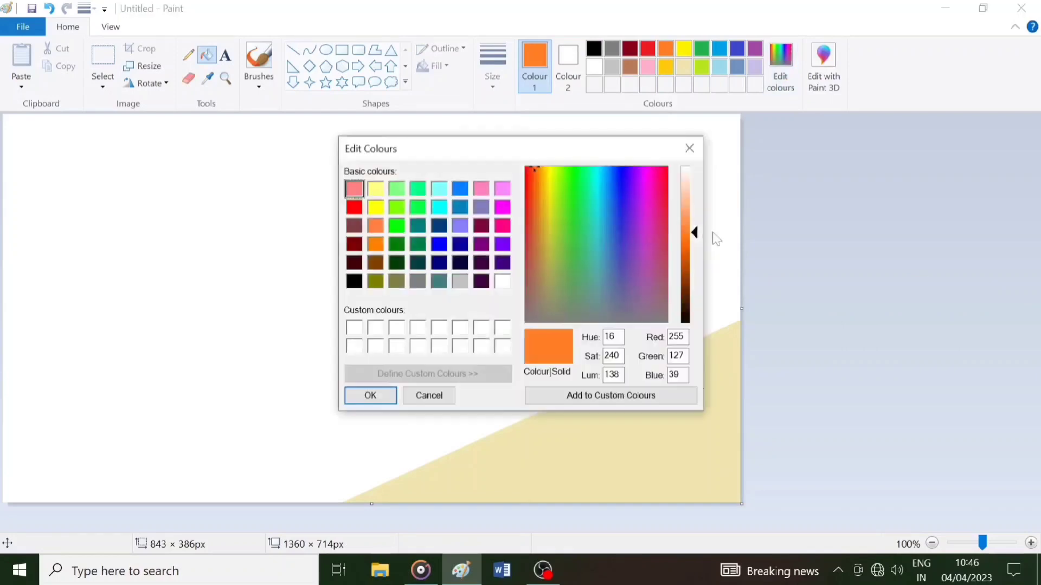
# - Mix light orange (RGB 255, 157, 91), draw a diagonal line above the beige corner and fill the band between them
pyautogui.moveTo(713, 232)
pyautogui.mouseDown()
pyautogui.moveTo(692, 198)
pyautogui.moveTo(699, 217)
pyautogui.mouseUp()
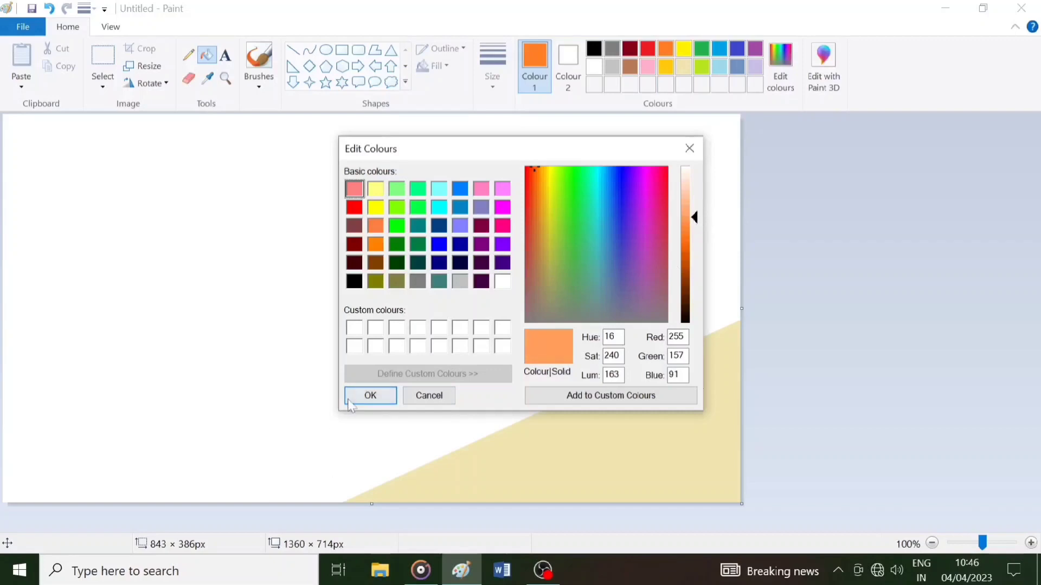
pyautogui.click(370, 395)
pyautogui.click(293, 50)
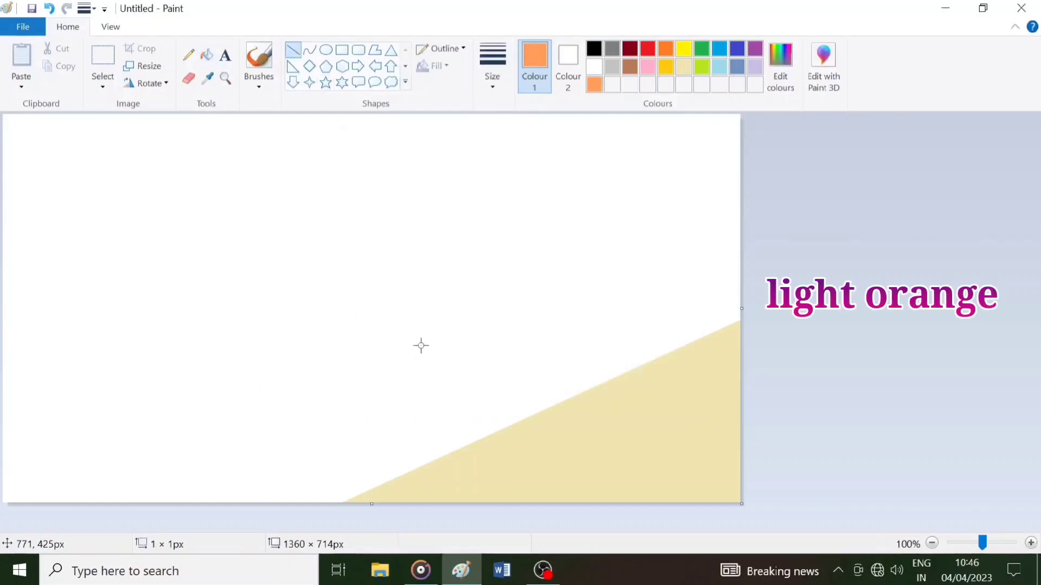
pyautogui.moveTo(420, 345); pyautogui.dragTo(58, 510)
pyautogui.moveTo(422, 345)
pyautogui.mouseDown()
pyautogui.moveTo(722, 223)
pyautogui.moveTo(811, 160)
pyautogui.mouseUp()
pyautogui.moveTo(589, 265); pyautogui.dragTo(582, 272)
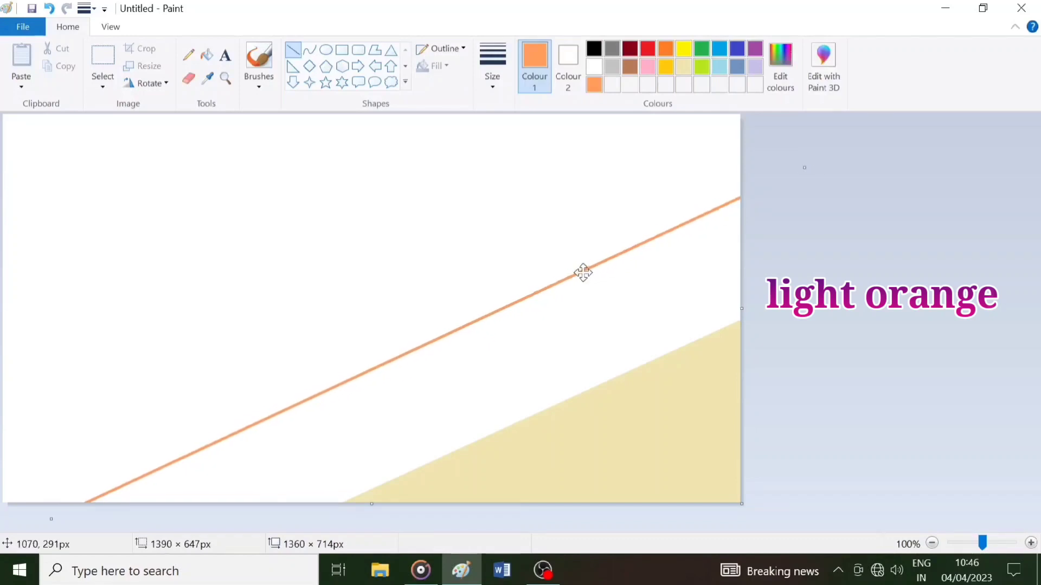
pyautogui.click(206, 54)
pyautogui.click(506, 314)
# - Mix light red (RGB 242, 91, 99), draw a diagonal line above the orange band and fill the band between them
pyautogui.click(648, 50)
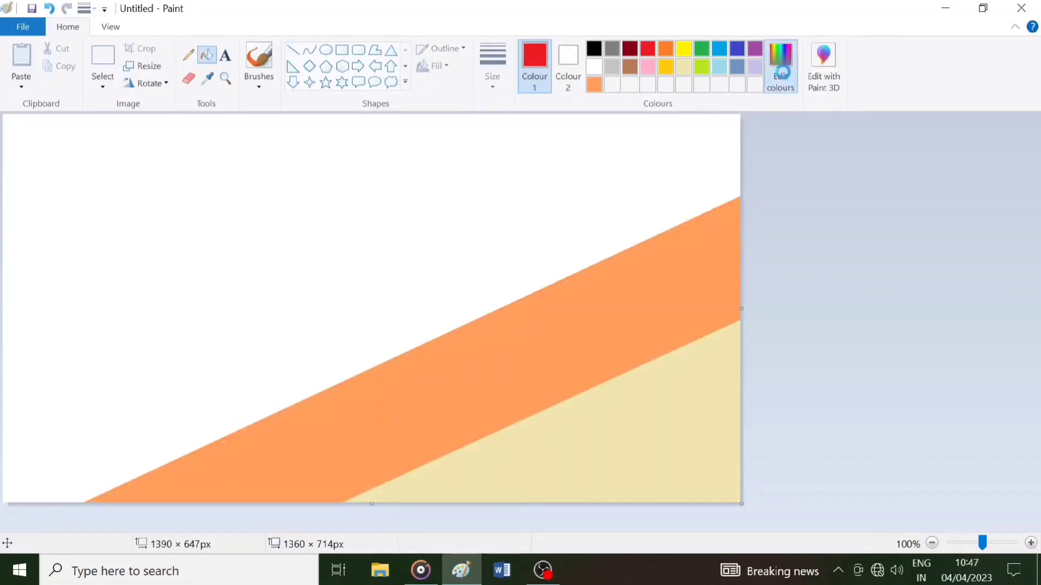
pyautogui.click(780, 65)
pyautogui.moveTo(694, 238)
pyautogui.mouseDown()
pyautogui.moveTo(693, 205)
pyautogui.moveTo(697, 223)
pyautogui.mouseUp()
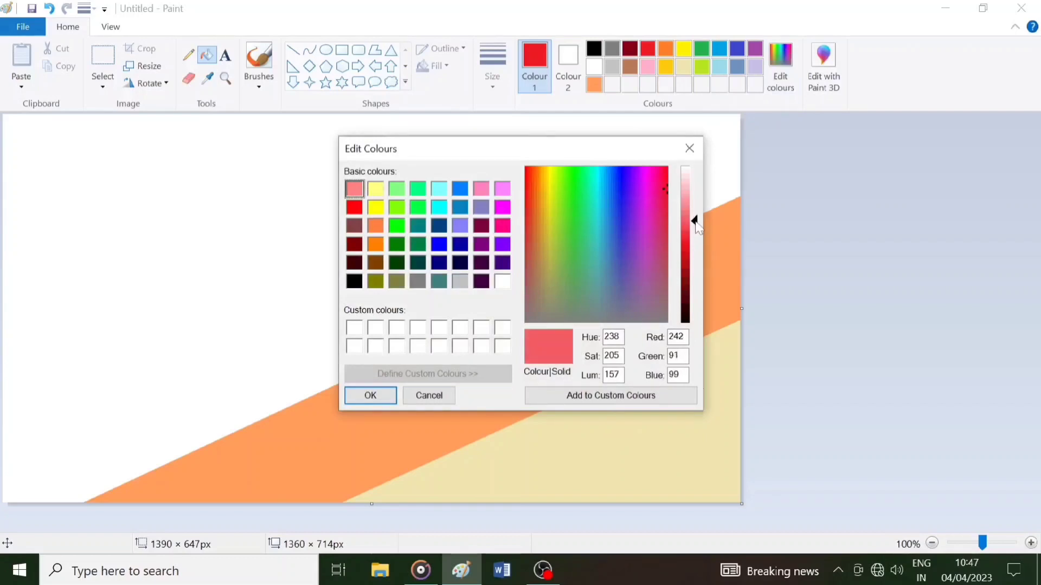
pyautogui.click(392, 396)
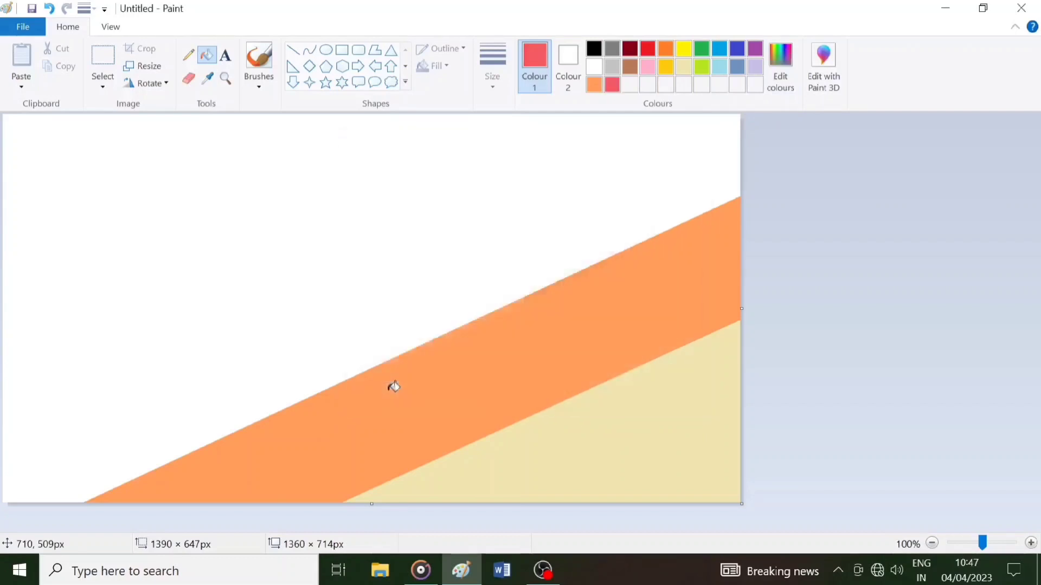
pyautogui.click(293, 50)
pyautogui.moveTo(357, 248); pyautogui.dragTo(3, 437)
pyautogui.moveTo(359, 250); pyautogui.dragTo(743, 90)
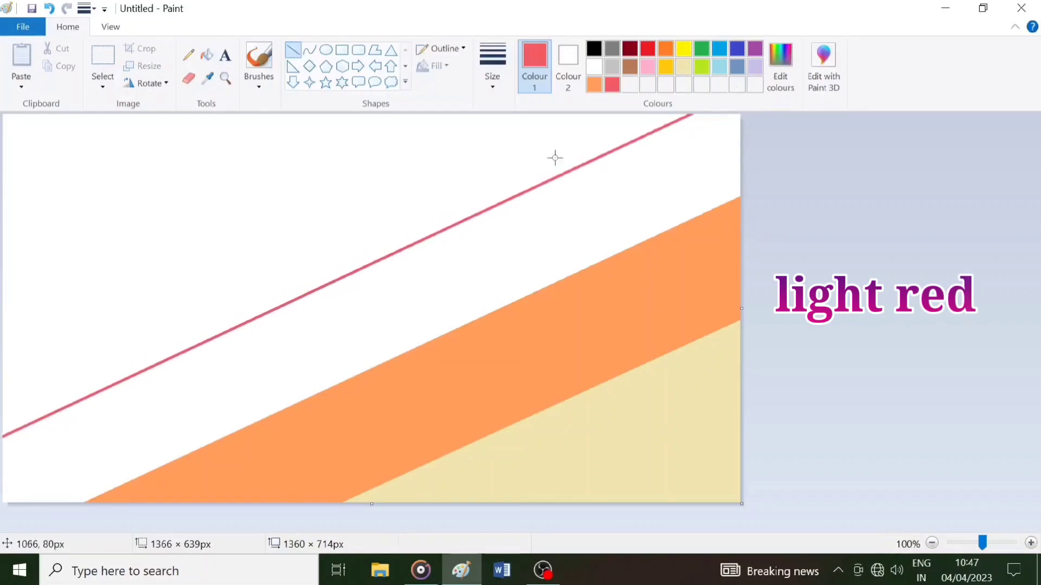
pyautogui.click(206, 55)
pyautogui.click(477, 267)
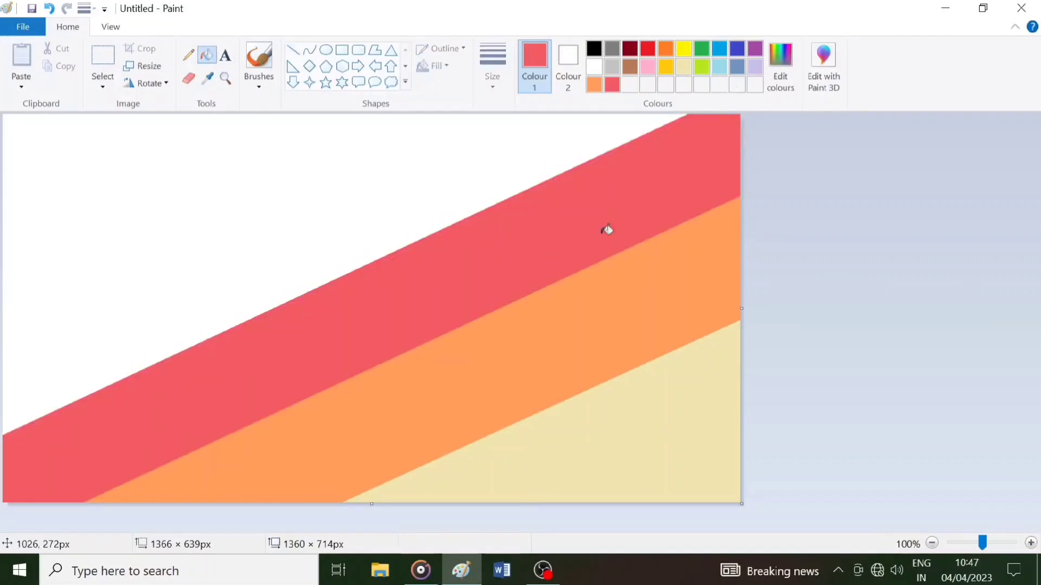
# - Draw a turquoise-blue diagonal line above the red band and fill the area between them with the same colour
pyautogui.click(719, 48)
pyautogui.click(293, 50)
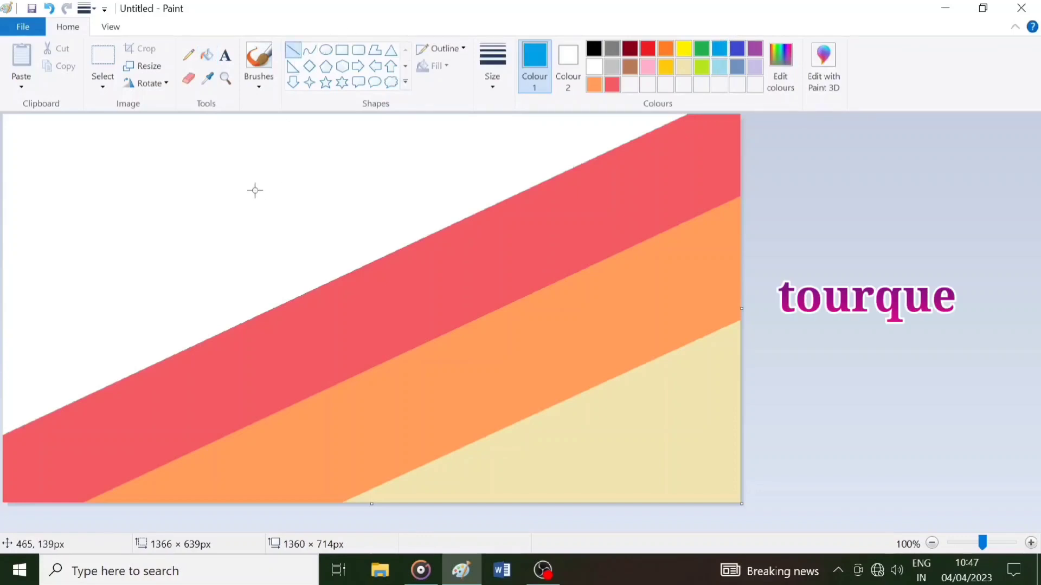
pyautogui.moveTo(255, 190); pyautogui.dragTo(2, 299)
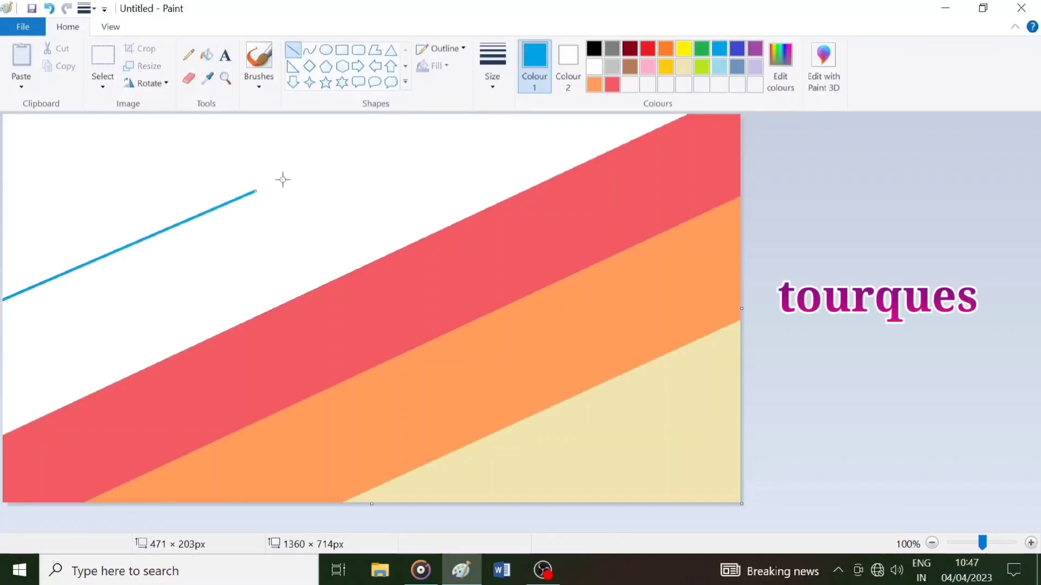
pyautogui.moveTo(254, 192); pyautogui.dragTo(440, 108)
pyautogui.moveTo(326, 153); pyautogui.dragTo(278, 199)
pyautogui.click(206, 54)
pyautogui.click(322, 248)
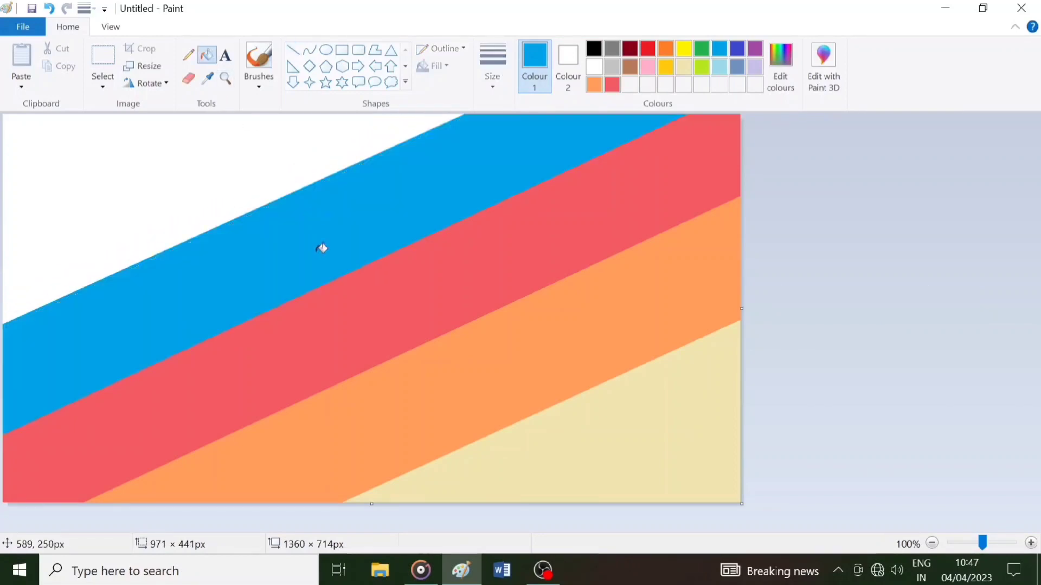
# - Mix a dark aqua colour (RGB 0, 164, 164) and try it as the fill for the white corner of the canvas
pyautogui.click(780, 65)
pyautogui.click(417, 263)
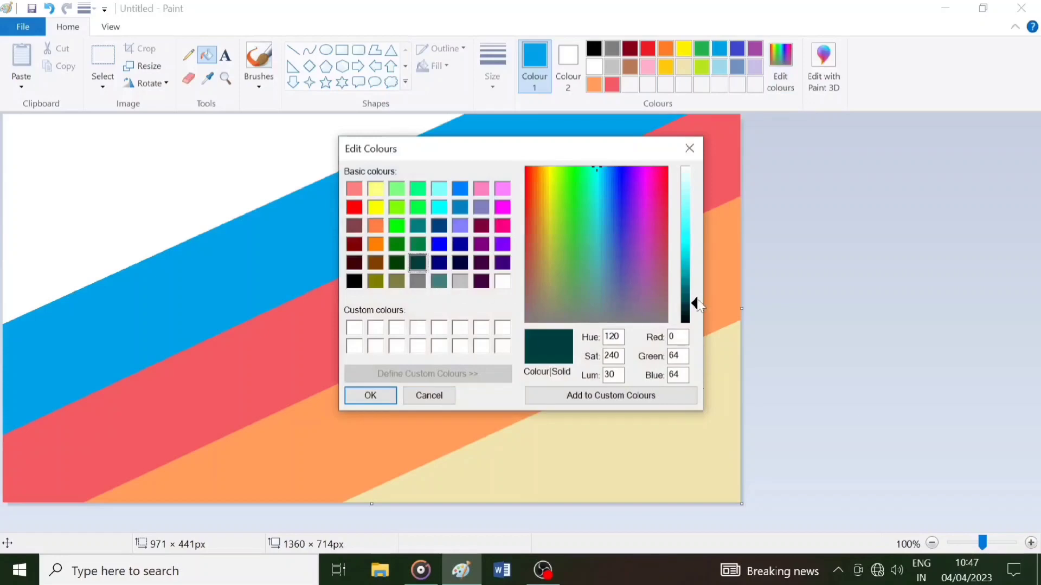
pyautogui.moveTo(697, 302); pyautogui.dragTo(695, 274)
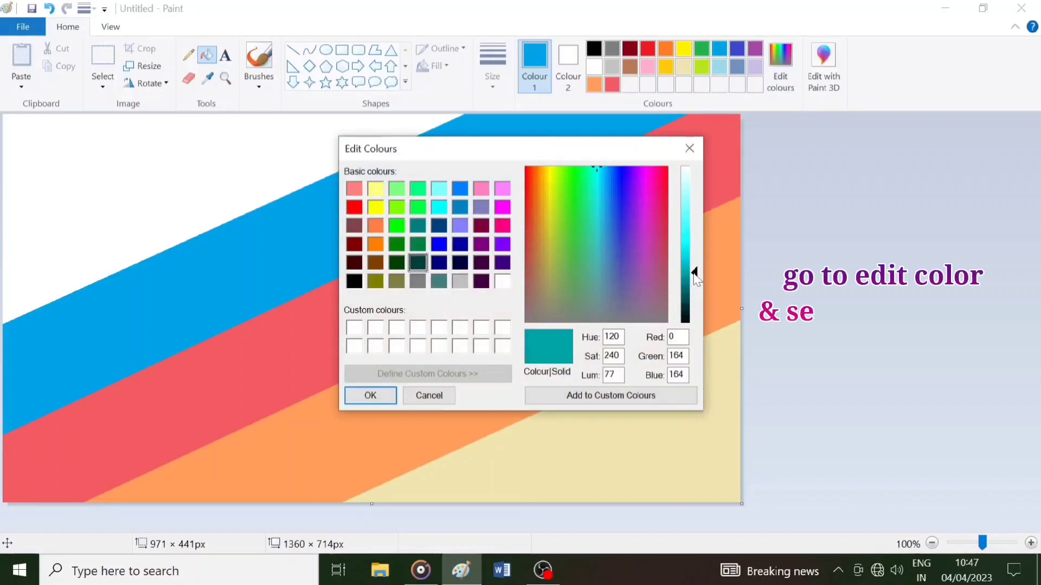
pyautogui.click(374, 393)
pyautogui.click(173, 164)
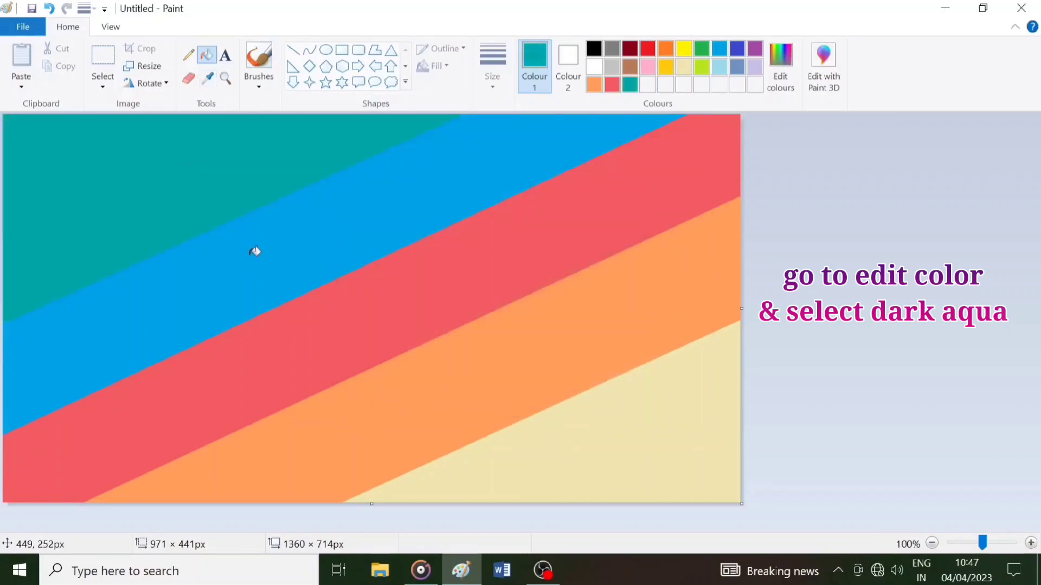
pyautogui.hotkey('ctrl', 'z')
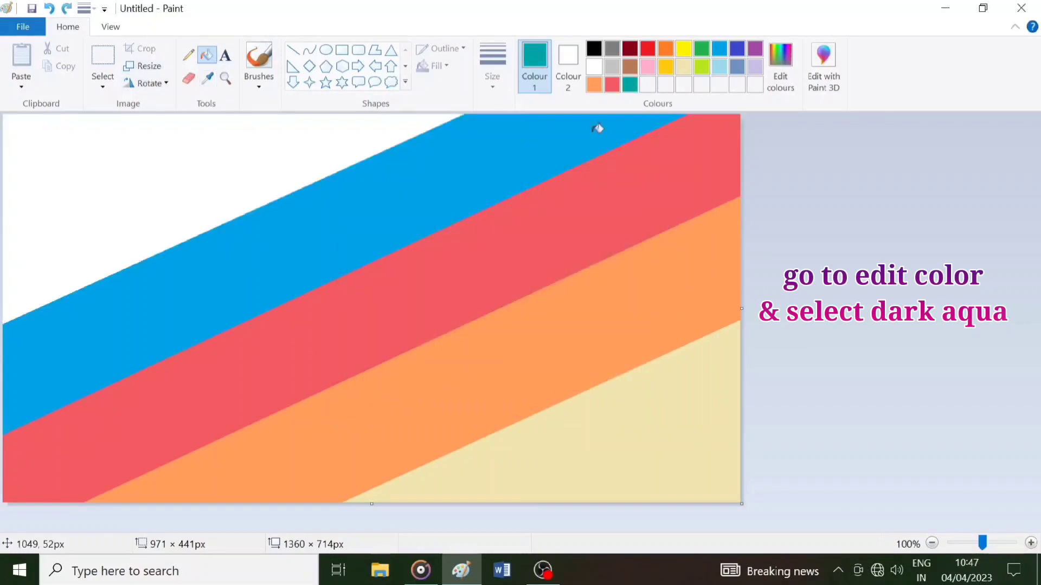
# - Mix a slightly lighter aqua from the dark aqua swatch and fill the remaining white corner with it
pyautogui.click(755, 66)
pyautogui.click(629, 84)
pyautogui.click(780, 68)
pyautogui.click(693, 268)
pyautogui.click(370, 395)
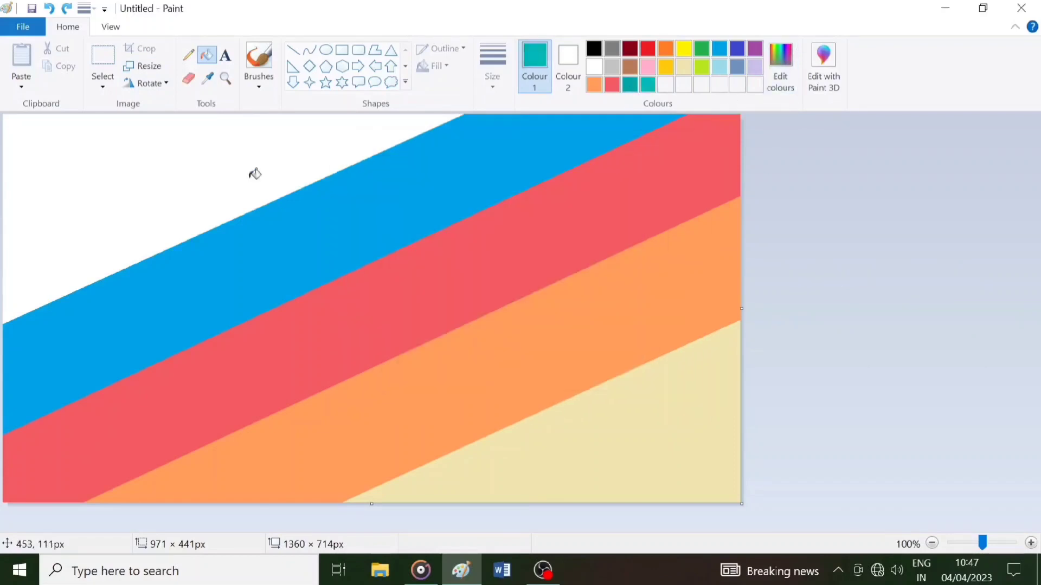
pyautogui.click(212, 157)
# - Resize the image to 1 pixel wide by pixels, without maintaining the aspect ratio
pyautogui.click(147, 70)
pyautogui.click(170, 139)
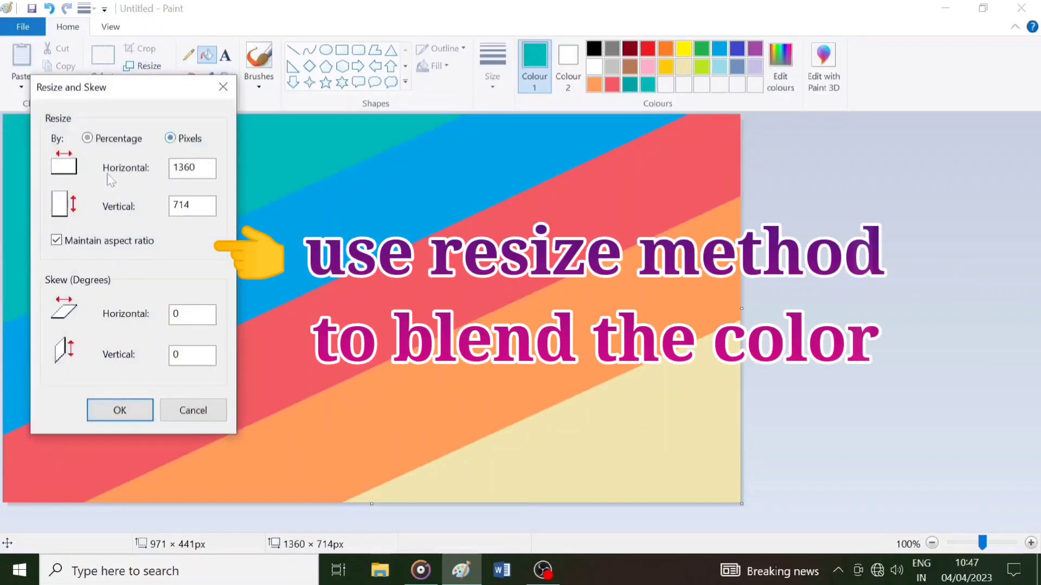
pyautogui.click(56, 241)
pyautogui.doubleClick(187, 168)
pyautogui.write('1')
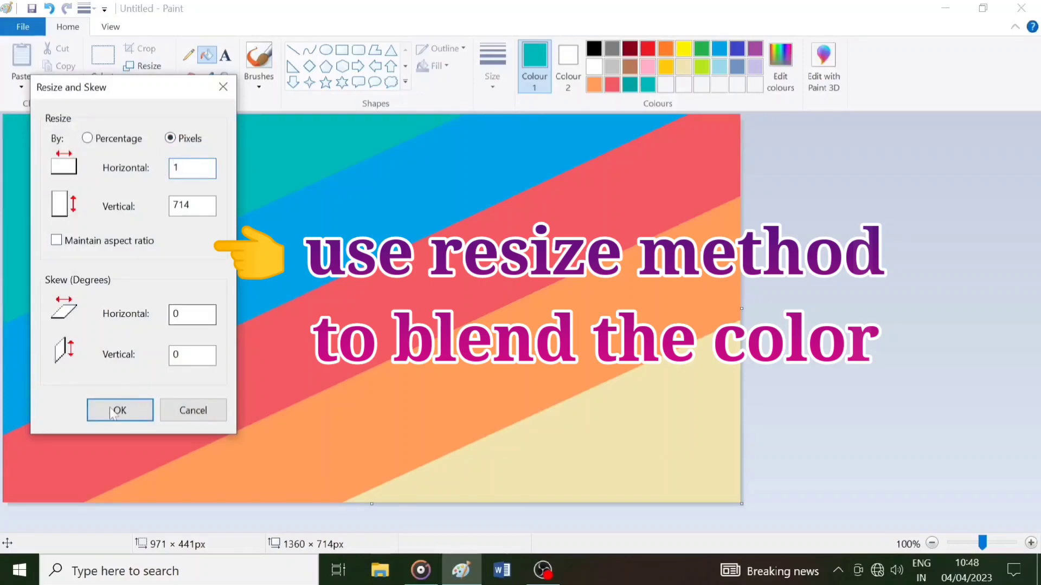
pyautogui.press('Return')
# - Stretch the image back to 1360 pixels wide without maintaining the aspect ratio, blending the bands into a horizontal gradient
pyautogui.click(142, 66)
pyautogui.click(55, 240)
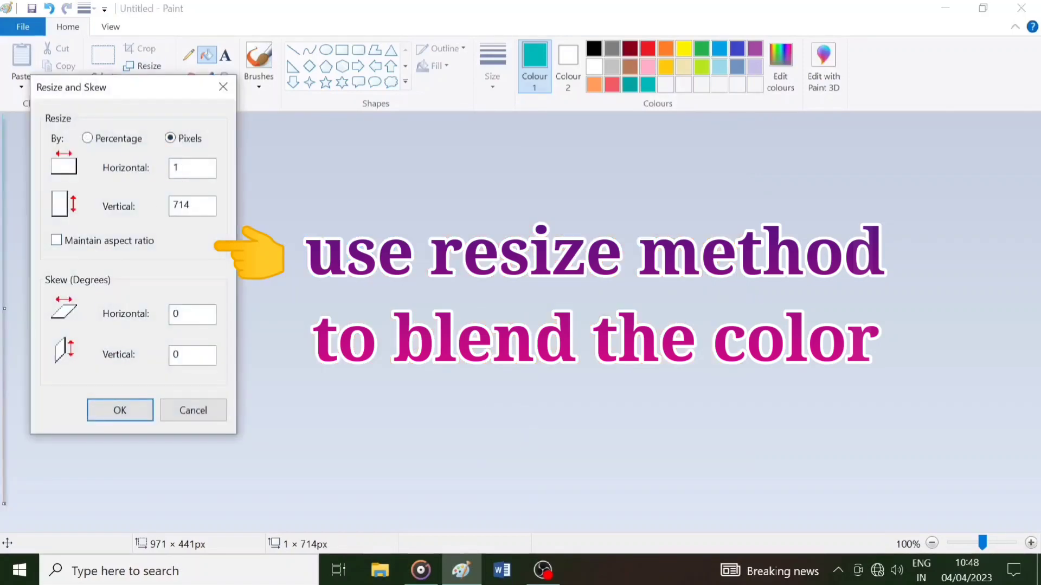
pyautogui.write('360')
pyautogui.click(135, 414)
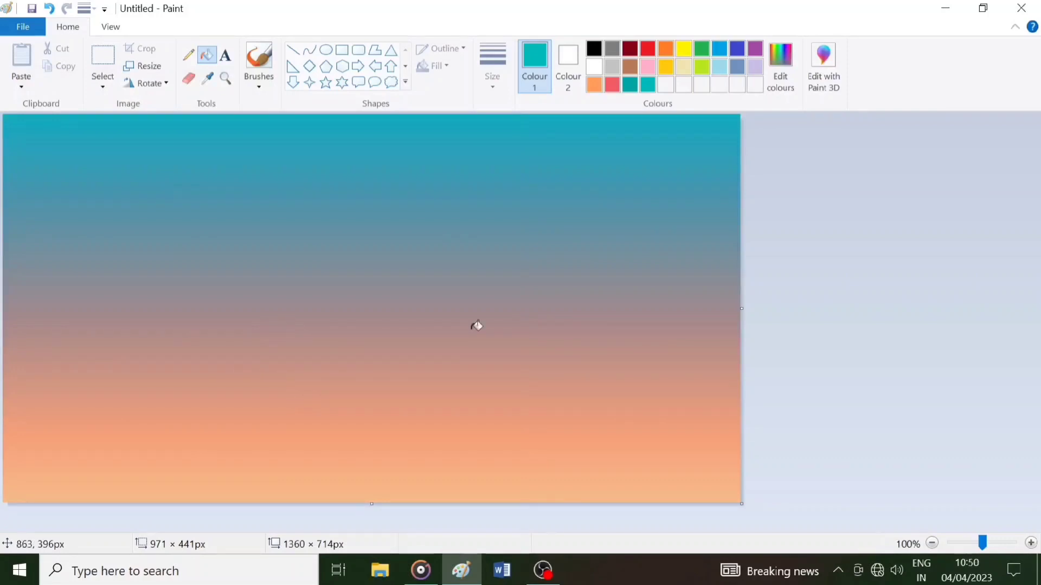
# - Squeeze the whole gradient upward to free a ground strip below it, and brush an uneven black horizon along the strip's edge
pyautogui.hotkey('ctrl', 'a')
pyautogui.moveTo(371, 504); pyautogui.dragTo(374, 456)
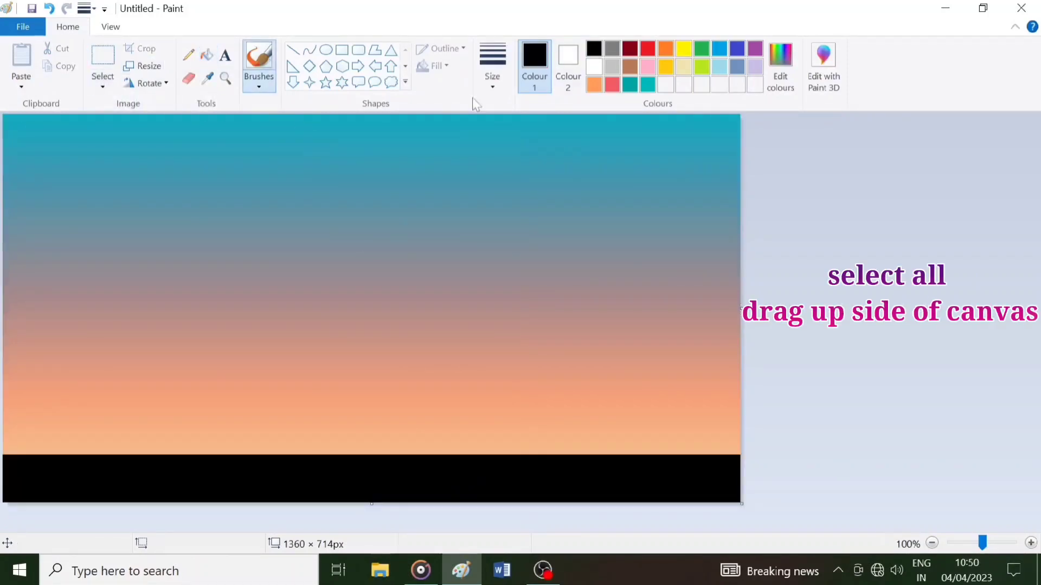
pyautogui.moveTo(3, 446)
pyautogui.mouseDown()
pyautogui.moveTo(51, 458)
pyautogui.moveTo(410, 454)
pyautogui.mouseUp()
pyautogui.moveTo(127, 453); pyautogui.dragTo(39, 452)
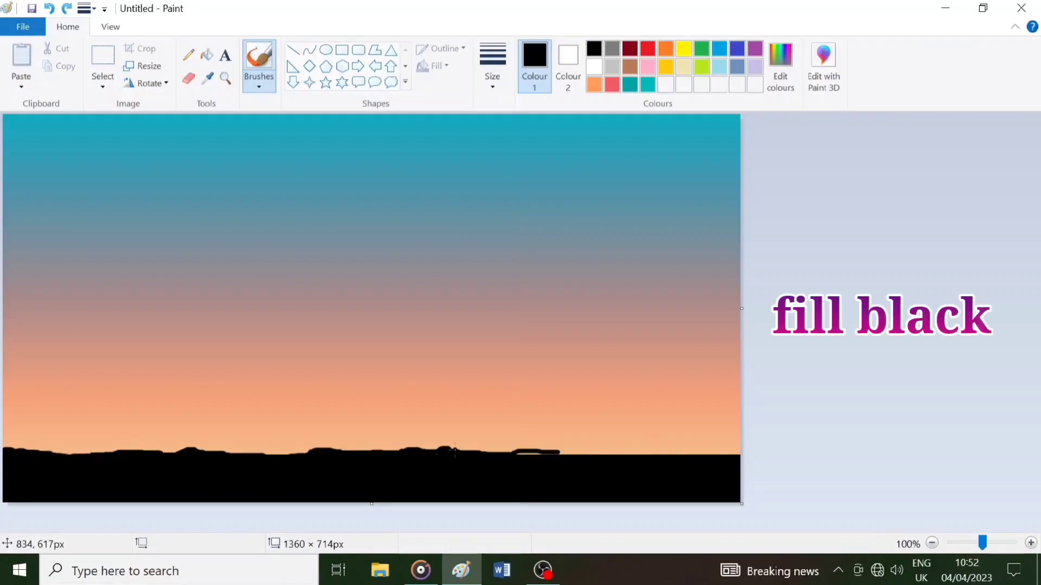
pyautogui.moveTo(454, 450)
pyautogui.mouseDown()
pyautogui.moveTo(744, 441)
pyautogui.moveTo(592, 454)
pyautogui.moveTo(695, 428)
pyautogui.moveTo(560, 448)
pyautogui.mouseUp()
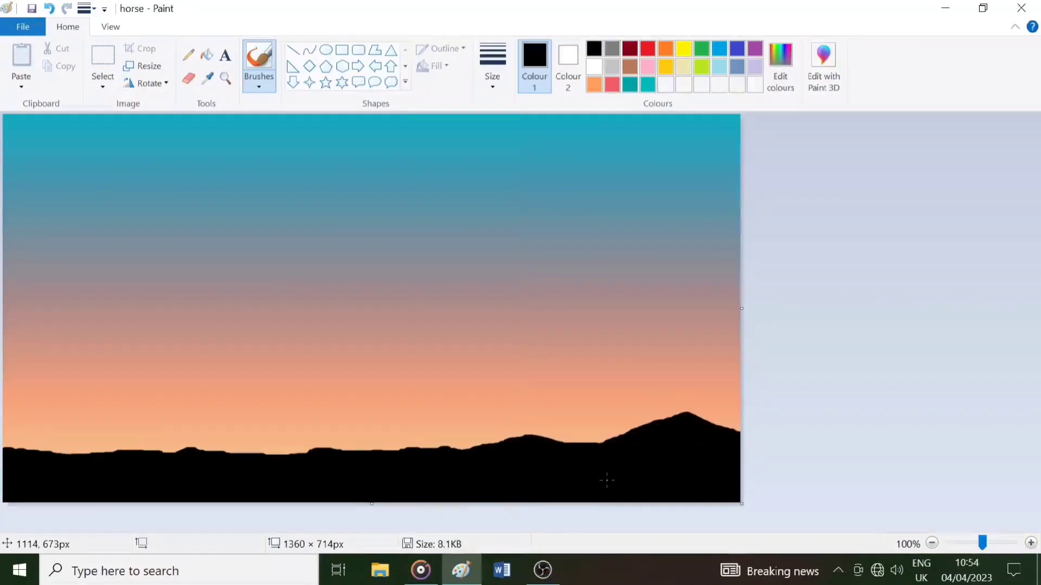
# - Open a second, blank Paint window alongside the horse painting
pyautogui.click(461, 570)
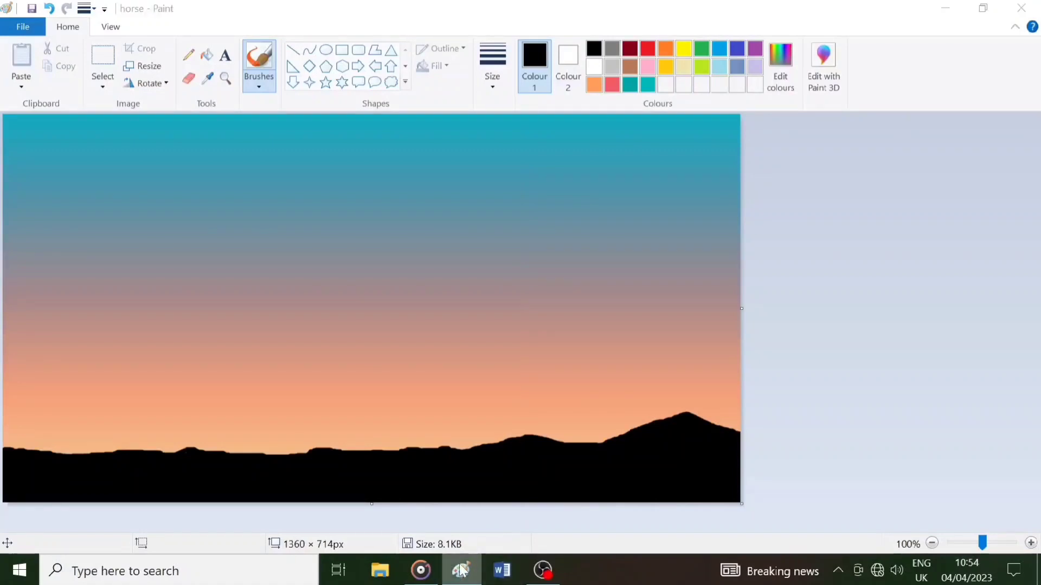
pyautogui.rightClick(460, 574)
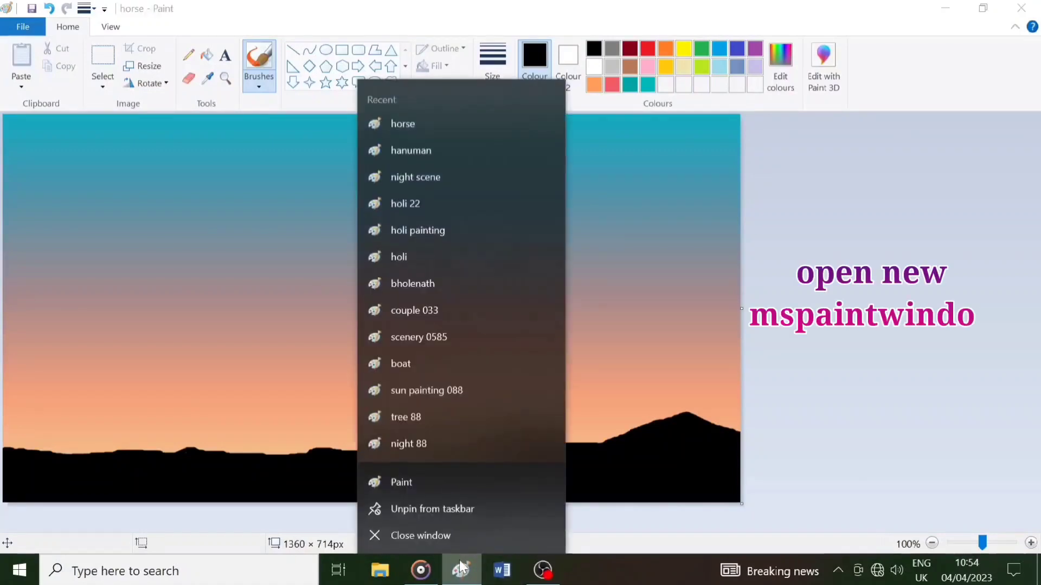
pyautogui.click(424, 484)
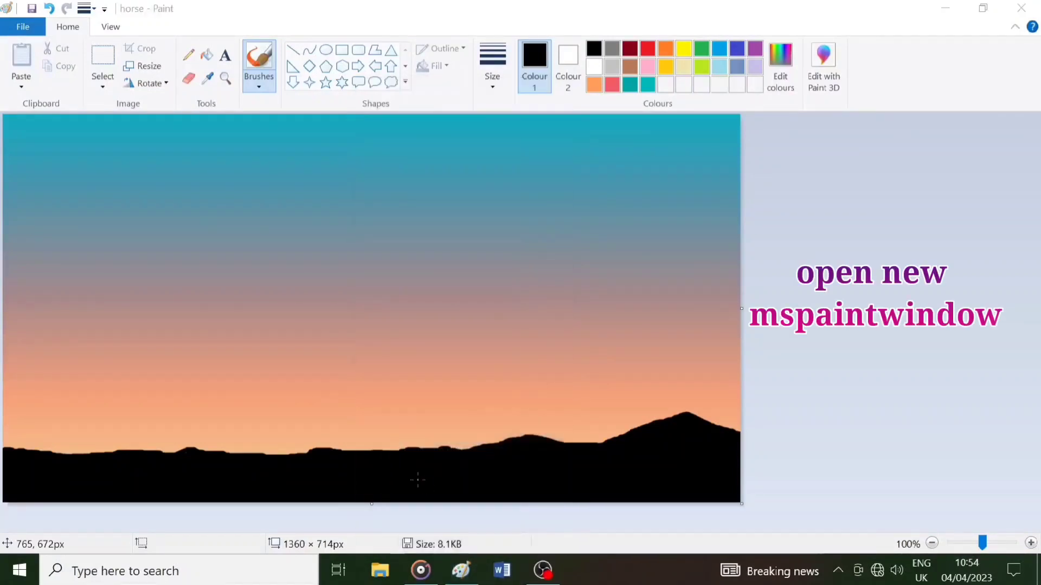
# - Brush a black horse head facing left and rework the curved back of the neck behind the ear
pyautogui.moveTo(326, 236)
pyautogui.mouseDown()
pyautogui.moveTo(306, 249)
pyautogui.moveTo(330, 232)
pyautogui.moveTo(309, 243)
pyautogui.moveTo(325, 251)
pyautogui.moveTo(328, 226)
pyautogui.moveTo(338, 230)
pyautogui.moveTo(310, 234)
pyautogui.moveTo(344, 223)
pyautogui.moveTo(325, 277)
pyautogui.moveTo(343, 243)
pyautogui.moveTo(341, 219)
pyautogui.moveTo(381, 259)
pyautogui.moveTo(360, 233)
pyautogui.mouseUp()
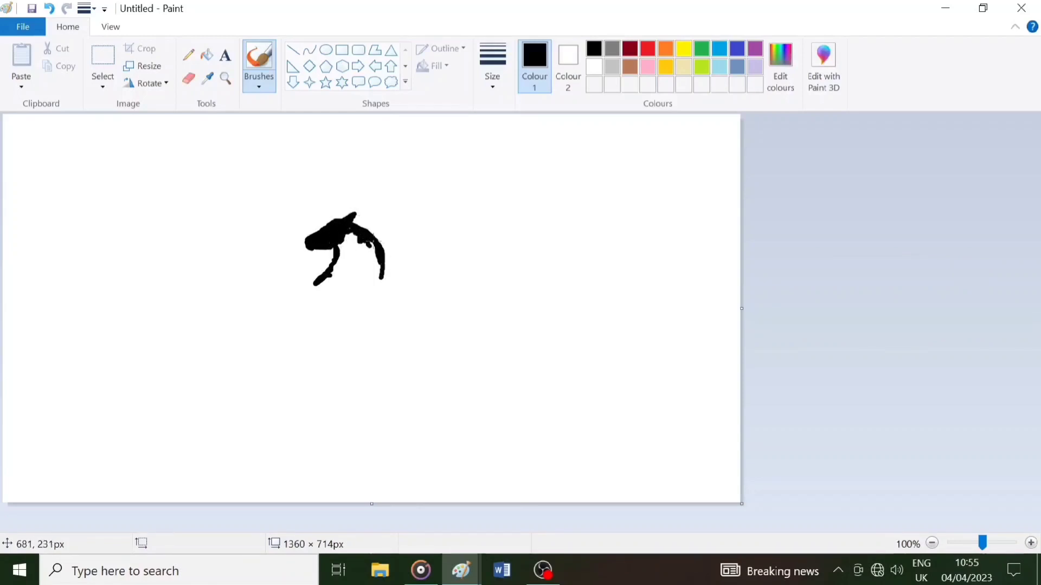
pyautogui.hotkey('ctrl', 'z')
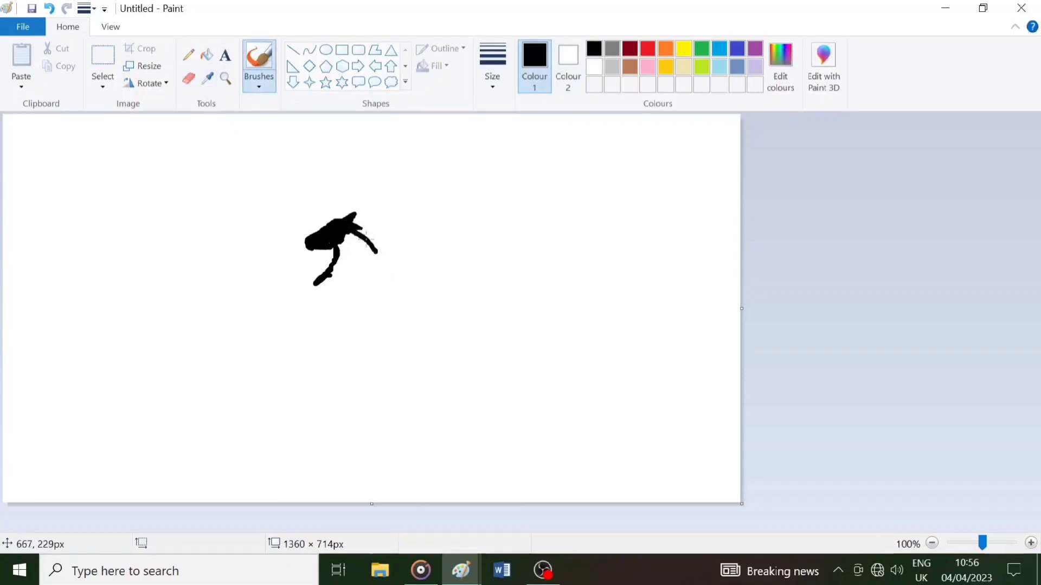
pyautogui.click(189, 78)
pyautogui.moveTo(377, 251)
pyautogui.mouseDown()
pyautogui.moveTo(351, 229)
pyautogui.moveTo(384, 262)
pyautogui.mouseUp()
pyautogui.click(261, 62)
pyautogui.hotkey('ctrl', 'z')
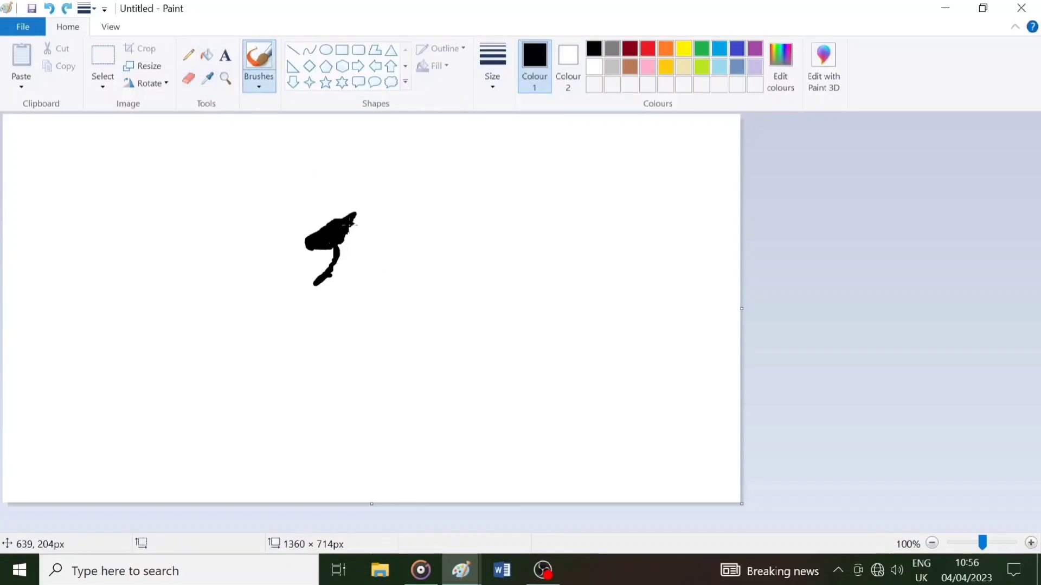
pyautogui.moveTo(353, 225)
pyautogui.mouseDown()
pyautogui.moveTo(383, 273)
pyautogui.moveTo(375, 250)
pyautogui.mouseUp()
# - Erase the old throat stroke beneath the horse's head and brush a straighter black throat line down from the jaw
pyautogui.click(188, 78)
pyautogui.moveTo(317, 283)
pyautogui.mouseDown()
pyautogui.moveTo(333, 243)
pyautogui.moveTo(336, 284)
pyautogui.moveTo(336, 256)
pyautogui.mouseUp()
pyautogui.click(259, 62)
pyautogui.click(189, 78)
pyautogui.click(259, 62)
pyautogui.moveTo(335, 251); pyautogui.dragTo(330, 278)
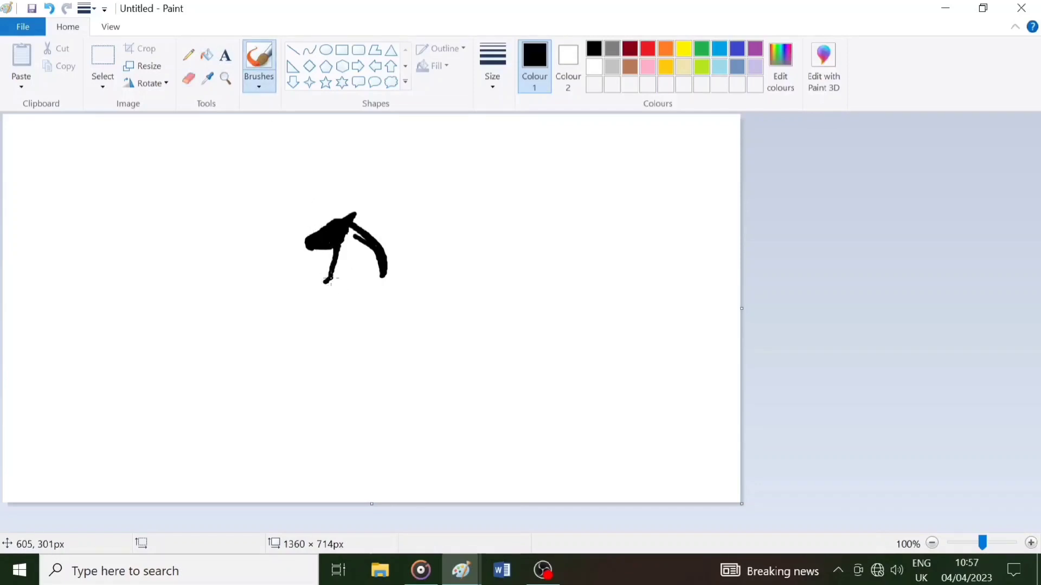
# - Clean up the lower end of the throat line with the eraser and extend it with the brush toward the chest
pyautogui.click(188, 79)
pyautogui.moveTo(348, 331)
pyautogui.mouseDown()
pyautogui.moveTo(332, 280)
pyautogui.moveTo(321, 280)
pyautogui.moveTo(328, 310)
pyautogui.moveTo(362, 348)
pyautogui.moveTo(324, 292)
pyautogui.mouseUp()
pyautogui.click(259, 62)
pyautogui.click(189, 78)
pyautogui.click(259, 62)
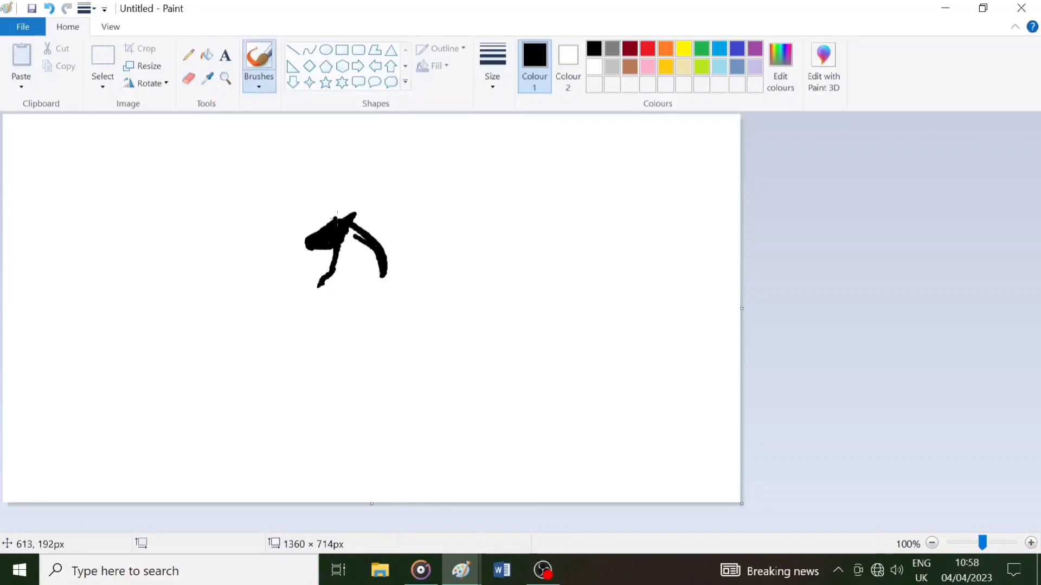
# - Brush the outline of the horse's back and its chest and belly down toward the hind legs, trimming edges with the eraser
pyautogui.moveTo(382, 273); pyautogui.dragTo(386, 285)
pyautogui.click(189, 78)
pyautogui.moveTo(427, 339)
pyautogui.mouseDown()
pyautogui.moveTo(389, 284)
pyautogui.moveTo(399, 329)
pyautogui.moveTo(445, 367)
pyautogui.mouseUp()
pyautogui.click(259, 62)
pyautogui.moveTo(326, 263)
pyautogui.mouseDown()
pyautogui.moveTo(331, 318)
pyautogui.moveTo(366, 358)
pyautogui.moveTo(331, 308)
pyautogui.moveTo(343, 339)
pyautogui.moveTo(378, 364)
pyautogui.moveTo(369, 368)
pyautogui.moveTo(384, 421)
pyautogui.moveTo(371, 460)
pyautogui.mouseUp()
pyautogui.moveTo(447, 371); pyautogui.dragTo(446, 450)
pyautogui.moveTo(409, 401)
pyautogui.mouseDown()
pyautogui.moveTo(402, 431)
pyautogui.moveTo(377, 457)
pyautogui.moveTo(405, 426)
pyautogui.moveTo(402, 401)
pyautogui.moveTo(432, 421)
pyautogui.moveTo(432, 462)
pyautogui.mouseUp()
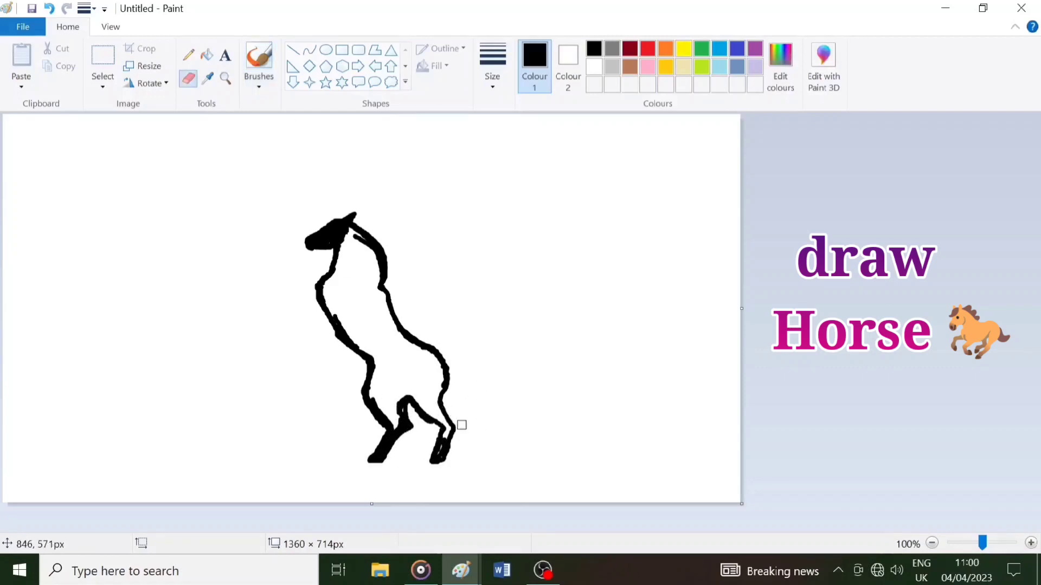
pyautogui.hotkey('ctrl', 'z')
pyautogui.hotkey('ctrl', 'z')
pyautogui.hotkey('ctrl', 'z')
pyautogui.hotkey('ctrl', 'z')
pyautogui.hotkey('ctrl', 'z')
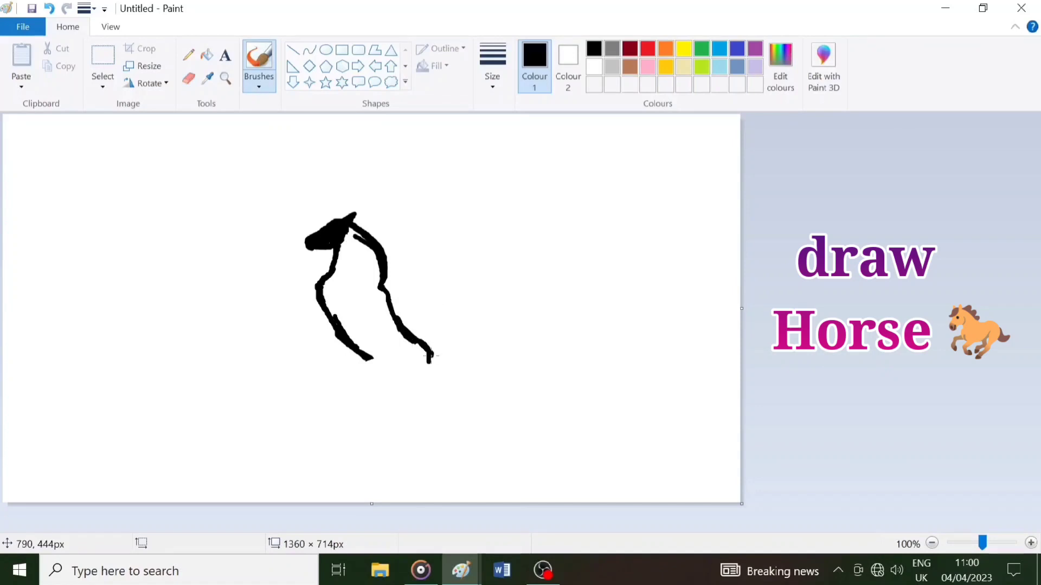
# - Brush a shorter rump line and the forward hind leg down to its hoof, undoing unwanted strokes
pyautogui.moveTo(426, 393); pyautogui.dragTo(424, 397)
pyautogui.moveTo(366, 356)
pyautogui.mouseDown()
pyautogui.moveTo(386, 413)
pyautogui.moveTo(359, 434)
pyautogui.mouseUp()
pyautogui.hotkey('ctrl', 'z')
pyautogui.hotkey('ctrl', 'z')
pyautogui.hotkey('ctrl', 'z')
pyautogui.moveTo(401, 382)
pyautogui.mouseDown()
pyautogui.moveTo(363, 429)
pyautogui.moveTo(394, 391)
pyautogui.moveTo(401, 410)
pyautogui.moveTo(359, 433)
pyautogui.moveTo(405, 380)
pyautogui.moveTo(419, 437)
pyautogui.mouseUp()
pyautogui.moveTo(431, 380); pyautogui.dragTo(420, 439)
pyautogui.hotkey('ctrl', 'z')
pyautogui.hotkey('ctrl', 'z')
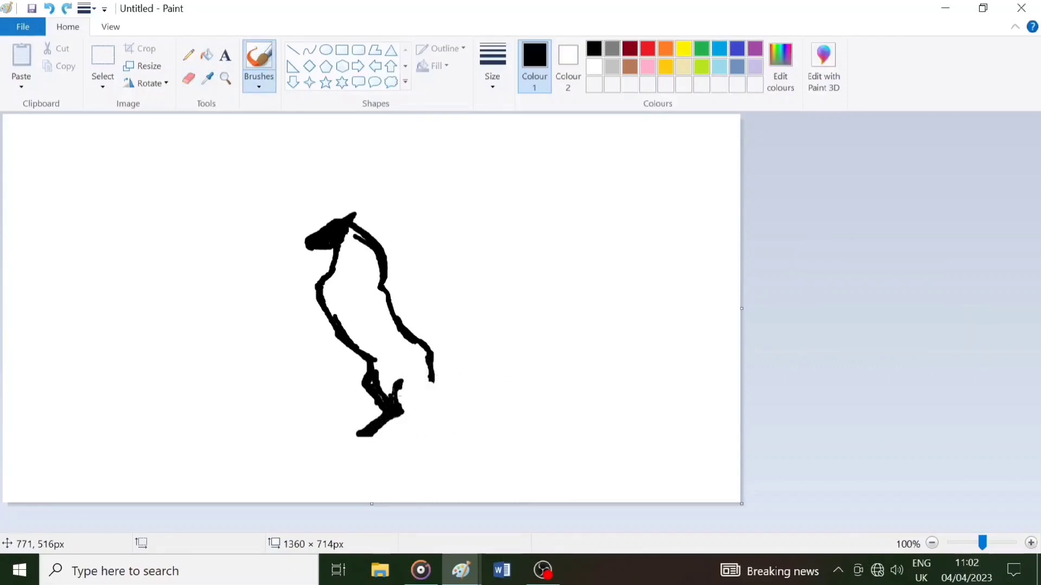
# - Outline the rear hind leg with an inner line from the groin and an outer line from the rump, meeting at the hoof
pyautogui.moveTo(405, 386); pyautogui.dragTo(418, 432)
pyautogui.hotkey('ctrl', 'z')
pyautogui.hotkey('ctrl', 'y')
pyautogui.moveTo(431, 376); pyautogui.dragTo(420, 446)
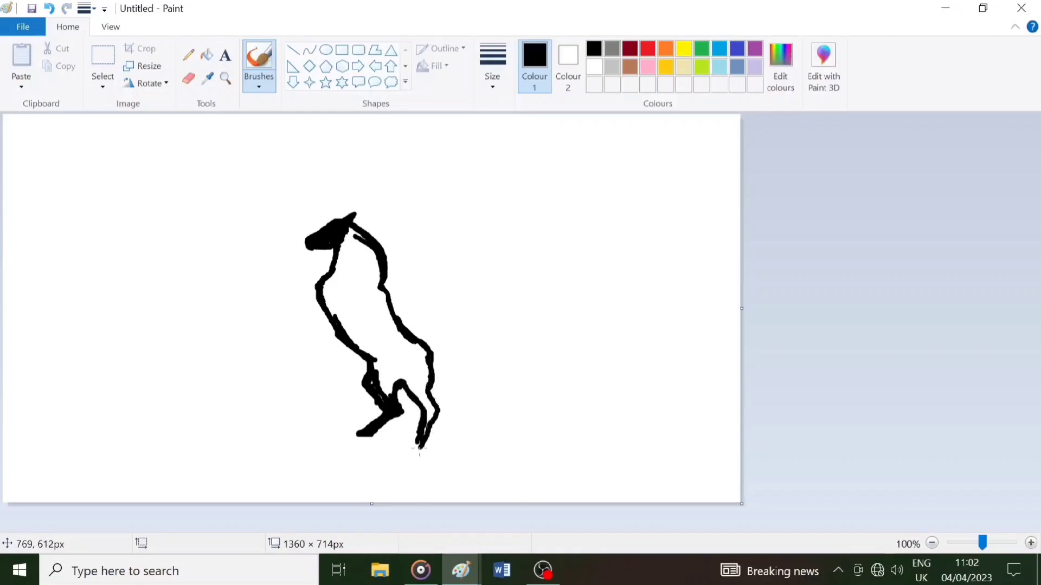
# - Redraw the rear hind leg thicker and fill the horse's outlined body with solid black, brushing over remaining white gaps
pyautogui.hotkey('ctrl', 'z')
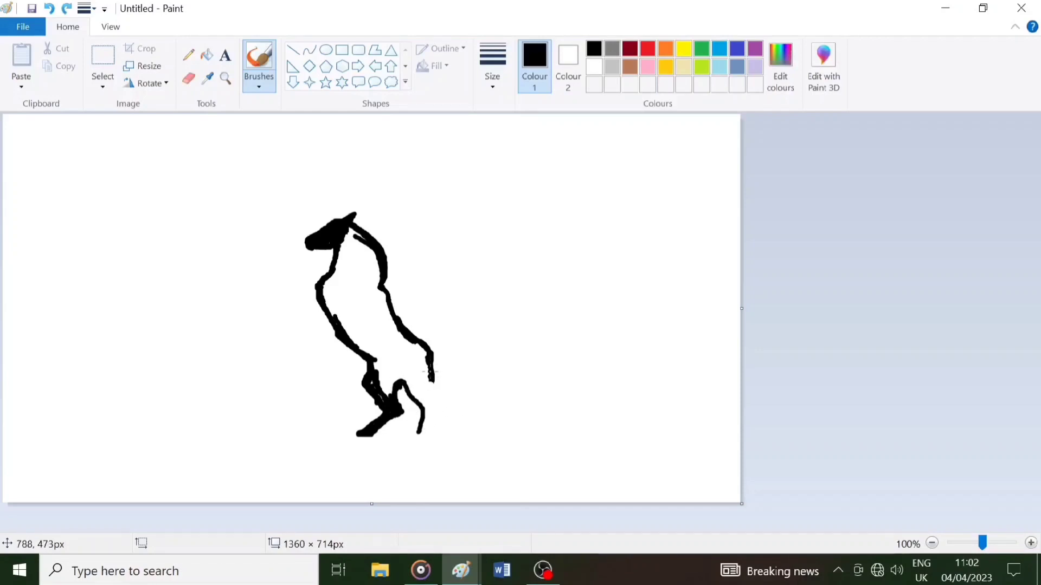
pyautogui.moveTo(432, 349)
pyautogui.mouseDown()
pyautogui.moveTo(436, 405)
pyautogui.moveTo(416, 355)
pyautogui.mouseUp()
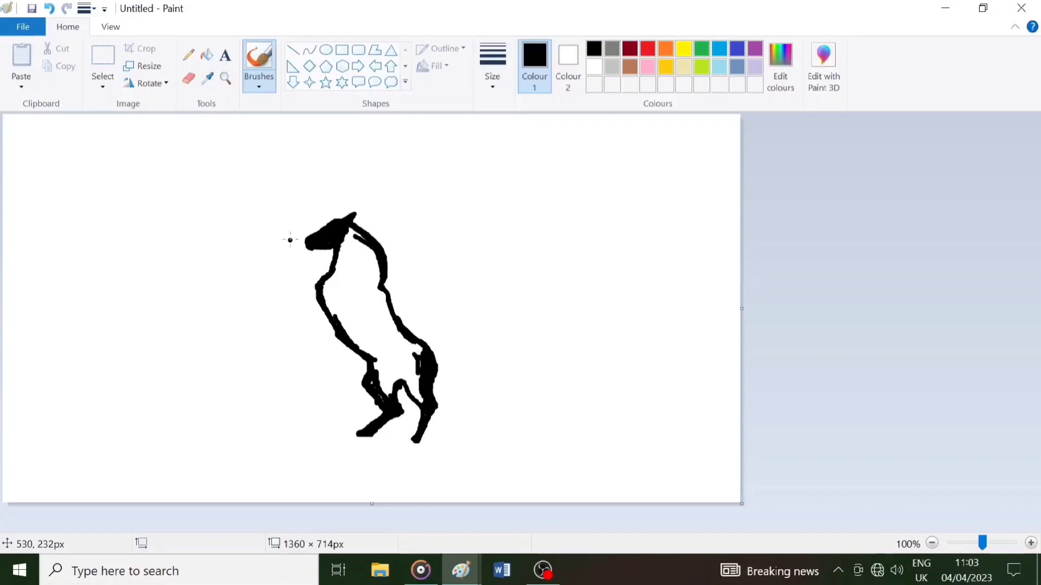
pyautogui.moveTo(356, 280); pyautogui.dragTo(369, 303)
pyautogui.moveTo(368, 336); pyautogui.dragTo(372, 347)
pyautogui.click(206, 55)
pyautogui.click(366, 319)
pyautogui.click(259, 57)
pyautogui.moveTo(360, 285); pyautogui.dragTo(369, 303)
pyautogui.moveTo(406, 382)
pyautogui.mouseDown()
pyautogui.moveTo(398, 325)
pyautogui.moveTo(326, 296)
pyautogui.moveTo(357, 282)
pyautogui.mouseUp()
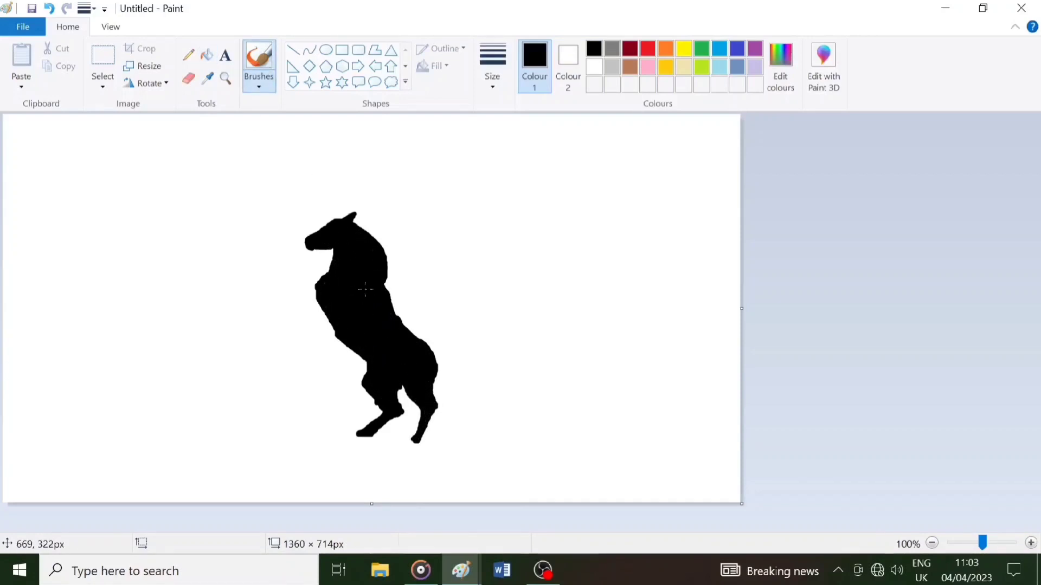
# - Reshape both hind legs and hooves by erasing rough edges and brushing them slimmer and slightly longer
pyautogui.click(190, 78)
pyautogui.moveTo(413, 442)
pyautogui.mouseDown()
pyautogui.moveTo(421, 416)
pyautogui.moveTo(418, 448)
pyautogui.moveTo(387, 425)
pyautogui.moveTo(378, 433)
pyautogui.moveTo(388, 418)
pyautogui.moveTo(382, 425)
pyautogui.mouseUp()
pyautogui.click(259, 57)
pyautogui.click(188, 78)
pyautogui.click(258, 57)
pyautogui.click(191, 83)
pyautogui.click(258, 57)
pyautogui.moveTo(367, 364); pyautogui.dragTo(368, 380)
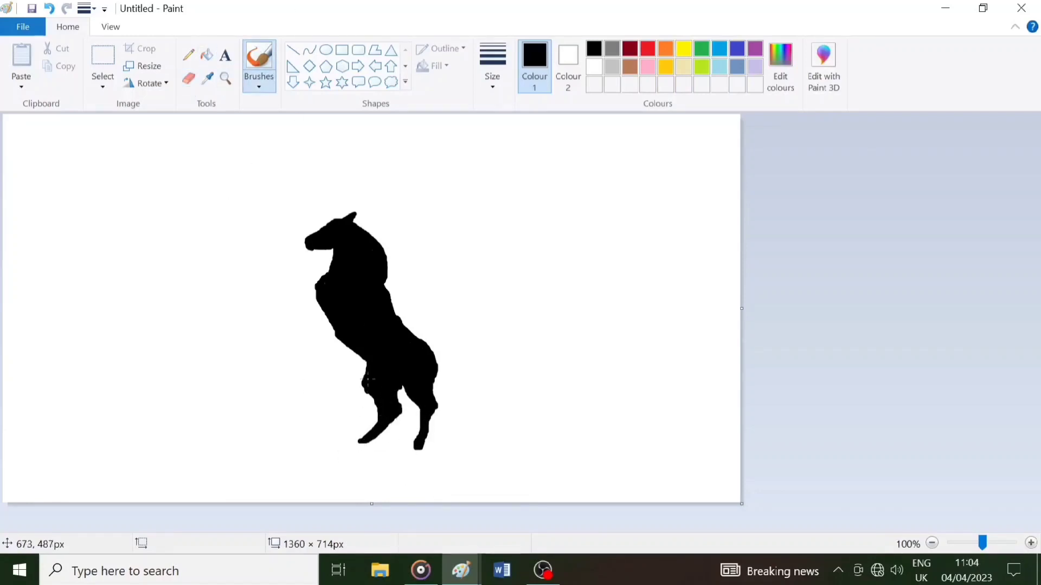
pyautogui.moveTo(432, 411); pyautogui.dragTo(430, 420)
# - Trim the chest and belly edge with the eraser into a smooth slanted contour
pyautogui.click(188, 79)
pyautogui.moveTo(319, 299); pyautogui.dragTo(358, 362)
pyautogui.moveTo(318, 294); pyautogui.dragTo(320, 306)
# - Brush a curved tail from the rump and trim the front of the chest with the eraser
pyautogui.click(259, 60)
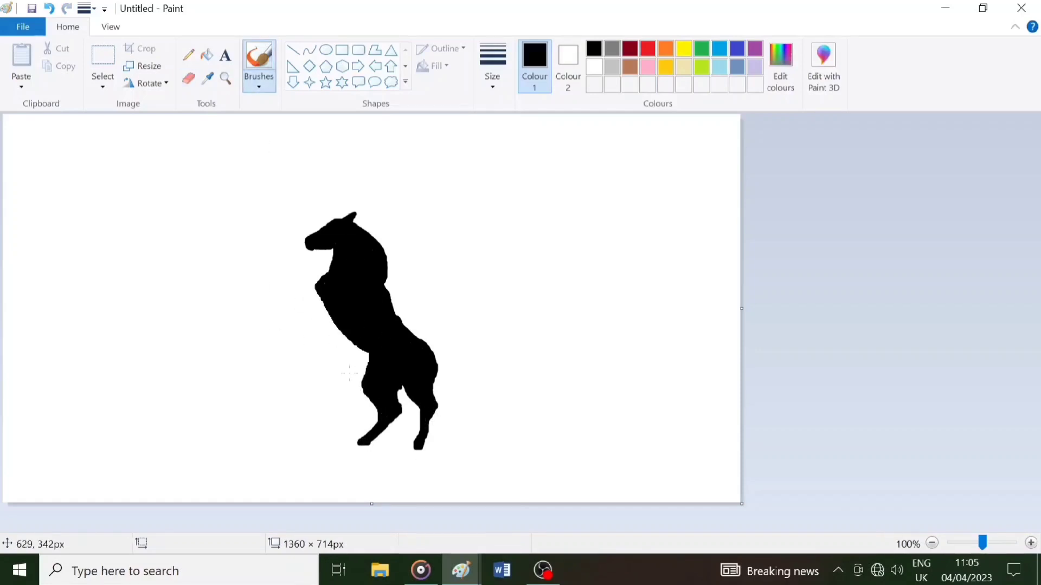
pyautogui.moveTo(439, 365)
pyautogui.mouseDown()
pyautogui.moveTo(396, 356)
pyautogui.moveTo(461, 382)
pyautogui.mouseUp()
pyautogui.click(188, 79)
pyautogui.moveTo(314, 291); pyautogui.dragTo(327, 317)
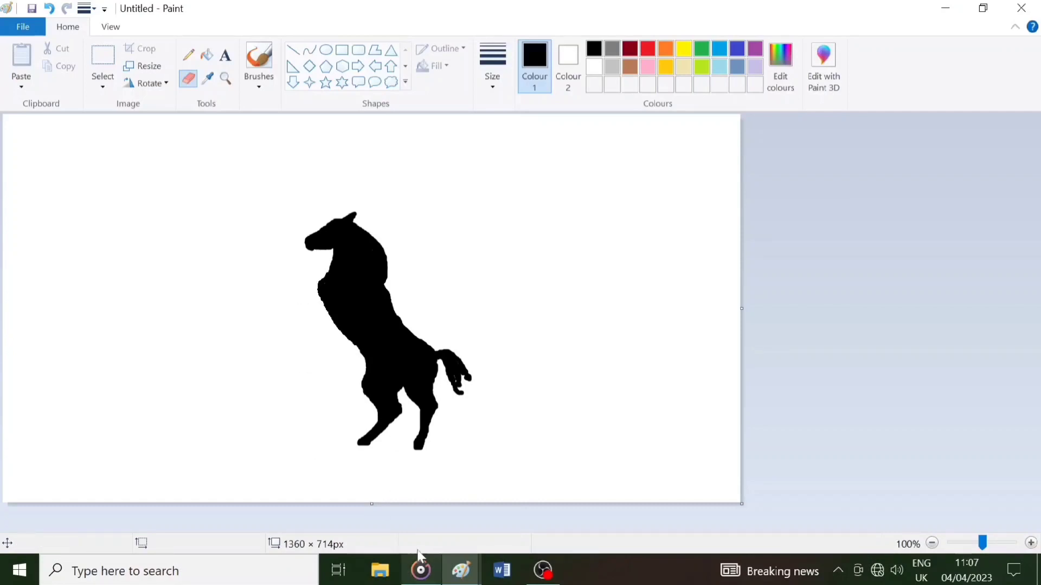
# - Brush two bent forelegs raised forward from the horse's chest
pyautogui.click(259, 60)
pyautogui.moveTo(324, 298)
pyautogui.mouseDown()
pyautogui.moveTo(309, 293)
pyautogui.moveTo(334, 311)
pyautogui.moveTo(298, 294)
pyautogui.moveTo(281, 321)
pyautogui.mouseUp()
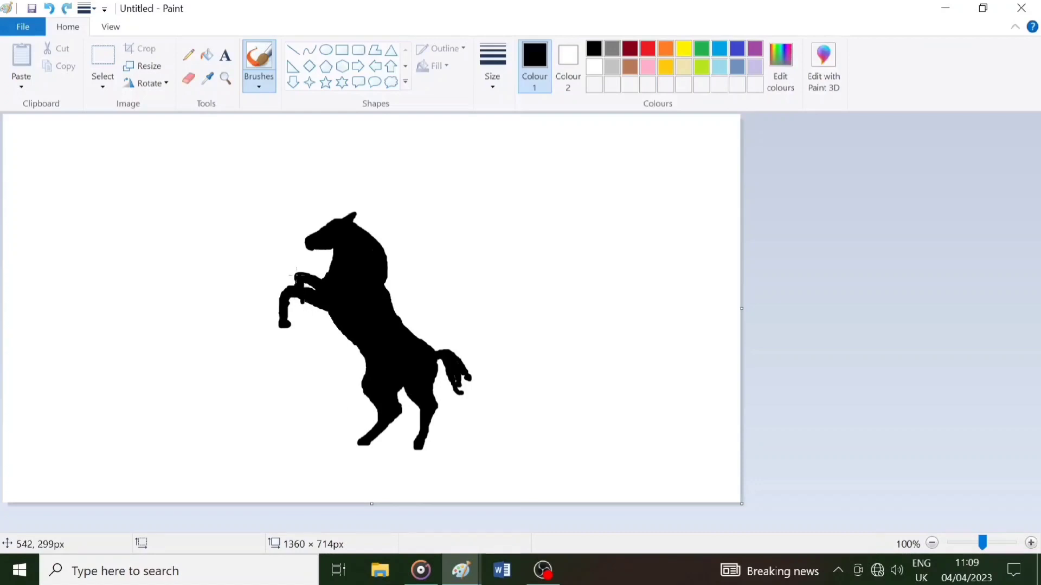
pyautogui.moveTo(296, 273)
pyautogui.mouseDown()
pyautogui.moveTo(312, 281)
pyautogui.moveTo(290, 286)
pyautogui.moveTo(271, 327)
pyautogui.moveTo(284, 290)
pyautogui.moveTo(273, 320)
pyautogui.mouseUp()
# - Undo the last foreleg strokes and redraw the front foreleg slanting down to its hoof
pyautogui.click(188, 79)
pyautogui.click(259, 57)
pyautogui.hotkey('ctrl', 'z')
pyautogui.hotkey('ctrl', 'z')
pyautogui.hotkey('ctrl', 'z')
pyautogui.hotkey('ctrl', 'z')
pyautogui.hotkey('ctrl', 'z')
pyautogui.moveTo(284, 291); pyautogui.dragTo(274, 328)
pyautogui.click(188, 78)
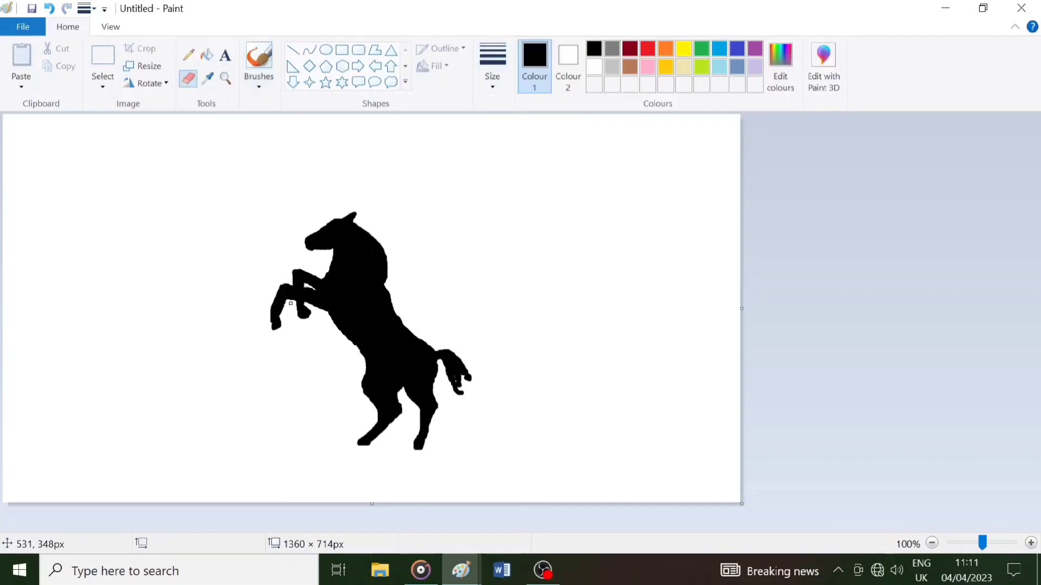
# - Refine the second foreleg's knee, shin and hoof with alternating brush and eraser strokes
pyautogui.click(259, 59)
pyautogui.moveTo(308, 292)
pyautogui.mouseDown()
pyautogui.moveTo(316, 290)
pyautogui.moveTo(309, 323)
pyautogui.moveTo(298, 286)
pyautogui.mouseUp()
pyautogui.click(188, 78)
pyautogui.click(258, 60)
pyautogui.click(190, 80)
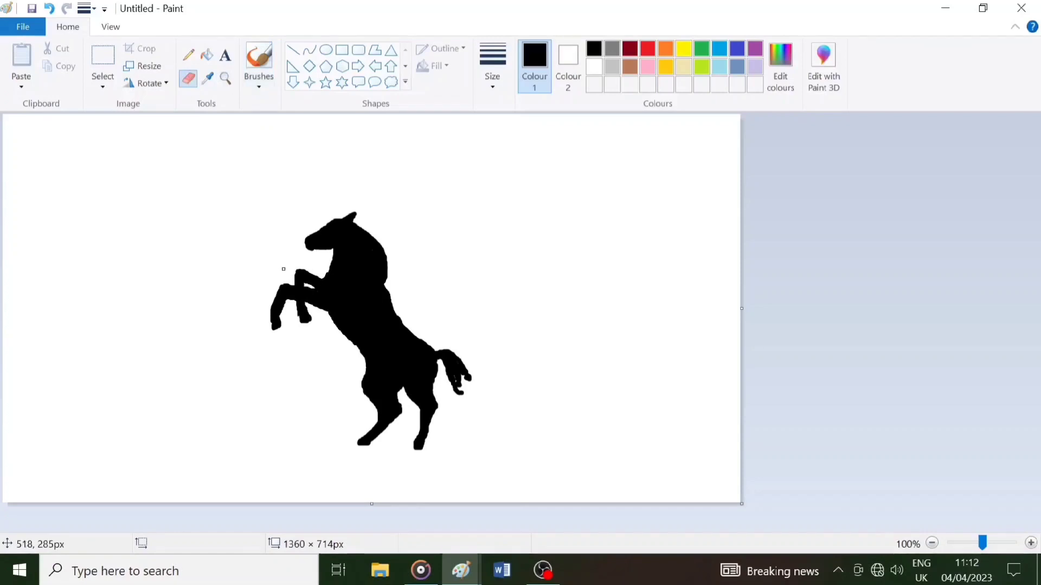
# - Draw loose hair strands on the tail and mane with the thickest pencil line, and touch up the ear with the brush
pyautogui.click(189, 54)
pyautogui.click(492, 65)
pyautogui.click(529, 209)
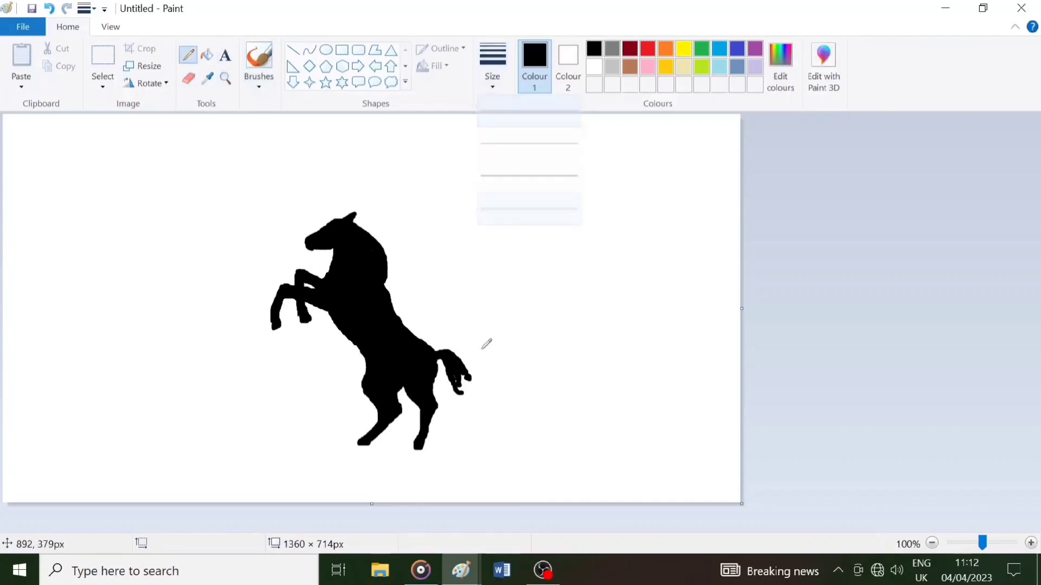
pyautogui.moveTo(453, 353); pyautogui.dragTo(474, 369)
pyautogui.moveTo(470, 378)
pyautogui.mouseDown()
pyautogui.moveTo(484, 393)
pyautogui.moveTo(479, 410)
pyautogui.mouseUp()
pyautogui.moveTo(447, 379)
pyautogui.mouseDown()
pyautogui.moveTo(458, 406)
pyautogui.moveTo(490, 410)
pyautogui.moveTo(479, 412)
pyautogui.mouseUp()
pyautogui.moveTo(347, 209)
pyautogui.mouseDown()
pyautogui.moveTo(339, 217)
pyautogui.moveTo(367, 236)
pyautogui.moveTo(393, 293)
pyautogui.mouseUp()
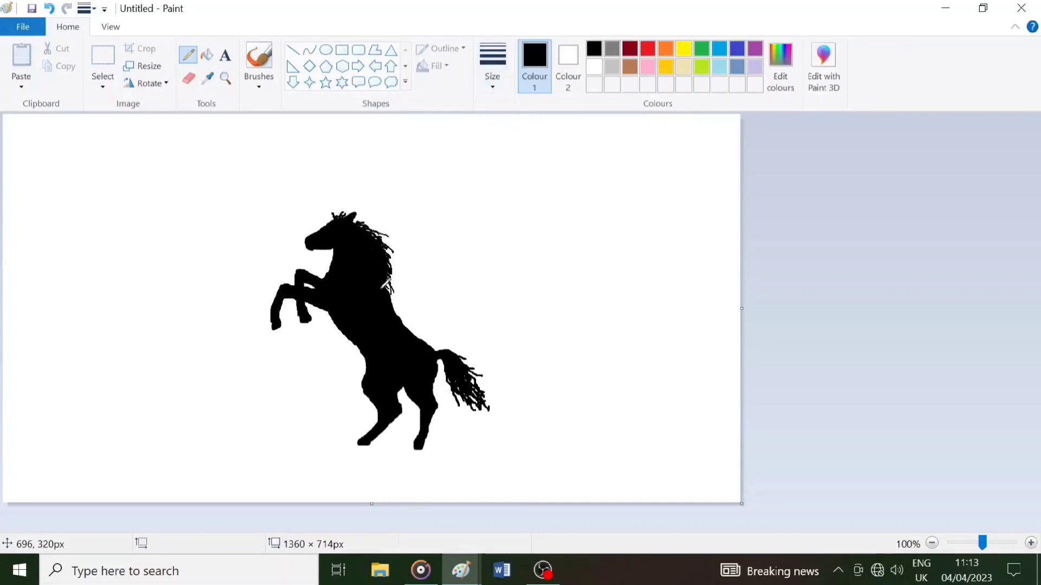
pyautogui.click(259, 56)
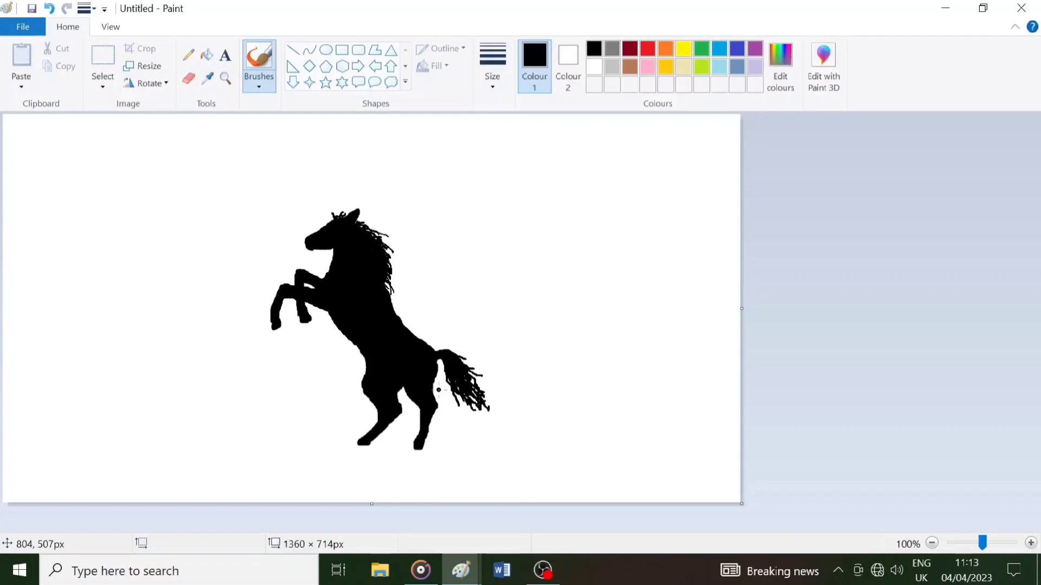
# - Select the whole horse with a rectangular selection and copy it
pyautogui.click(102, 60)
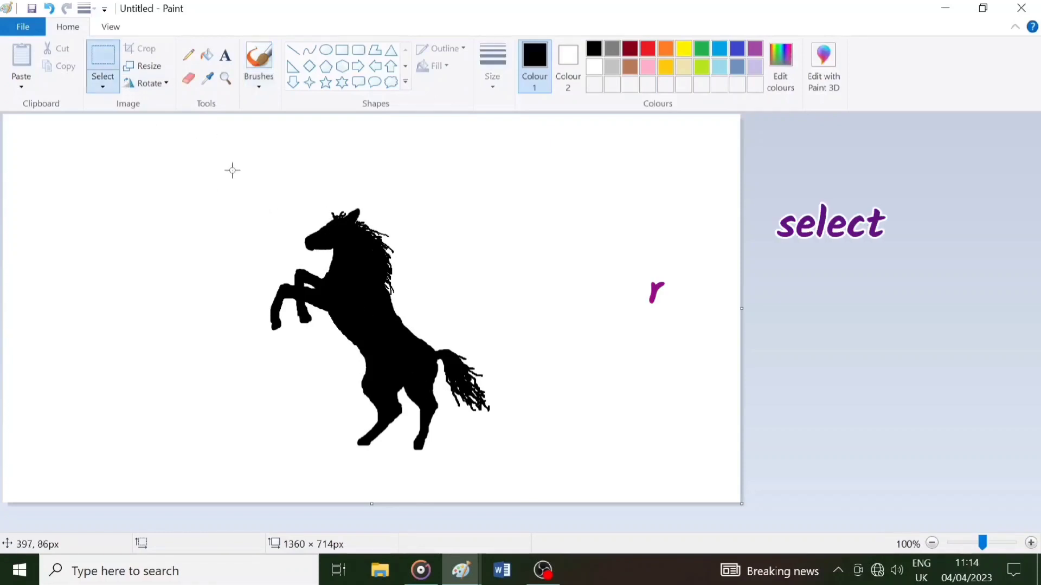
pyautogui.moveTo(239, 176)
pyautogui.mouseDown()
pyautogui.moveTo(524, 389)
pyautogui.moveTo(523, 470)
pyautogui.mouseUp()
pyautogui.rightClick(341, 313)
pyautogui.click(397, 344)
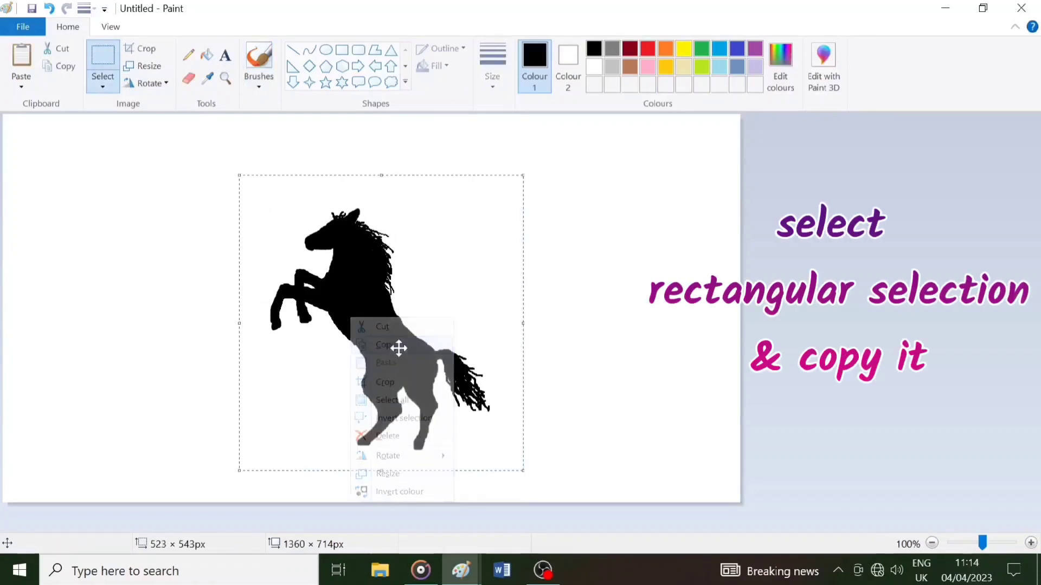
# - Switch to the sunset landscape window, select the whole picture and turn on transparent selection
pyautogui.moveTo(473, 575)
pyautogui.click(372, 499)
pyautogui.click(102, 86)
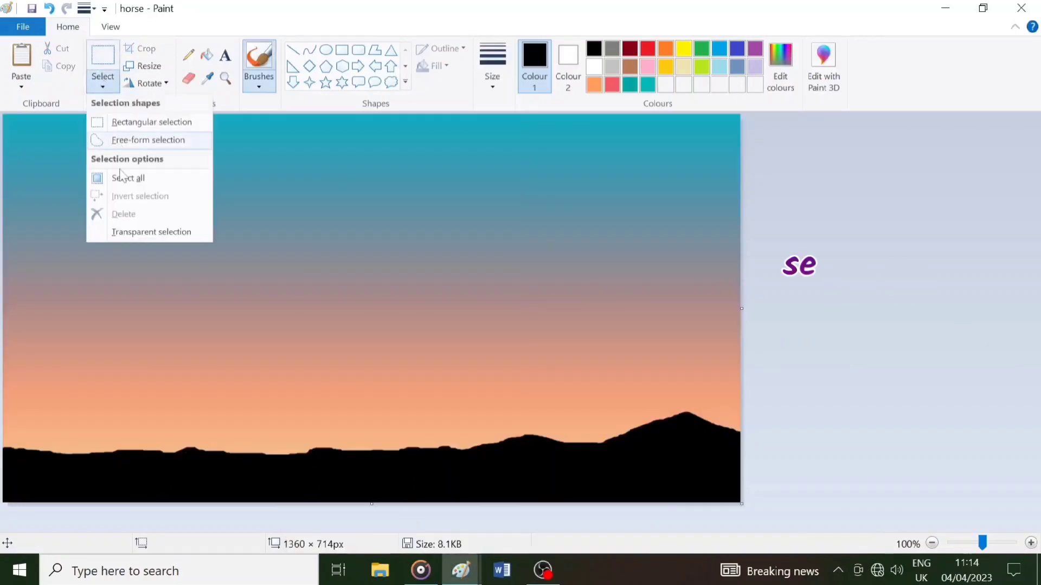
pyautogui.click(128, 179)
pyautogui.click(104, 86)
pyautogui.click(164, 242)
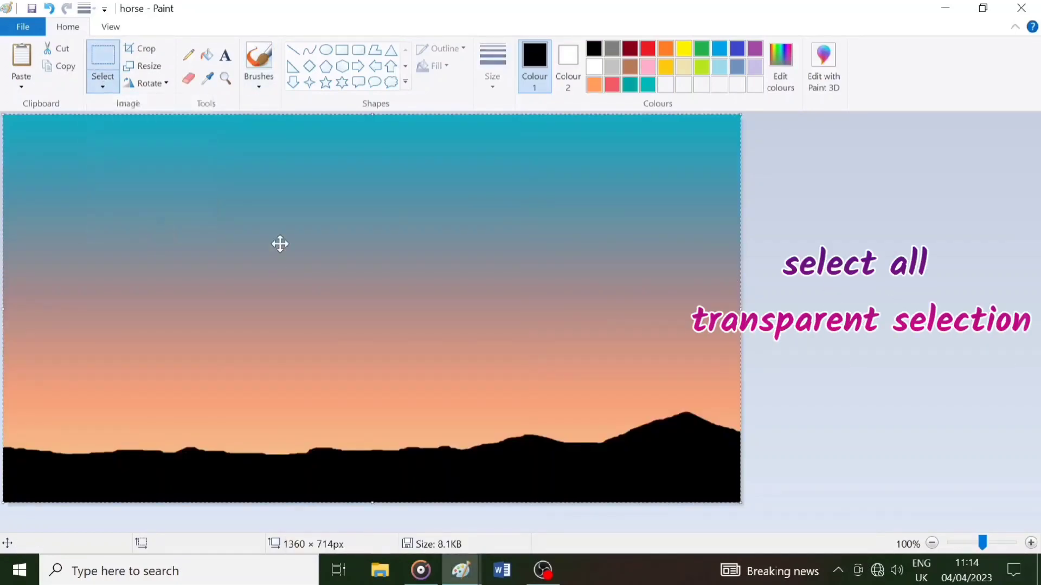
# - Try placing the pasted horse above the hills at a reduced size of 329 × 365 px, and cut it away
pyautogui.rightClick(285, 221)
pyautogui.click(325, 267)
pyautogui.moveTo(136, 264); pyautogui.dragTo(365, 312)
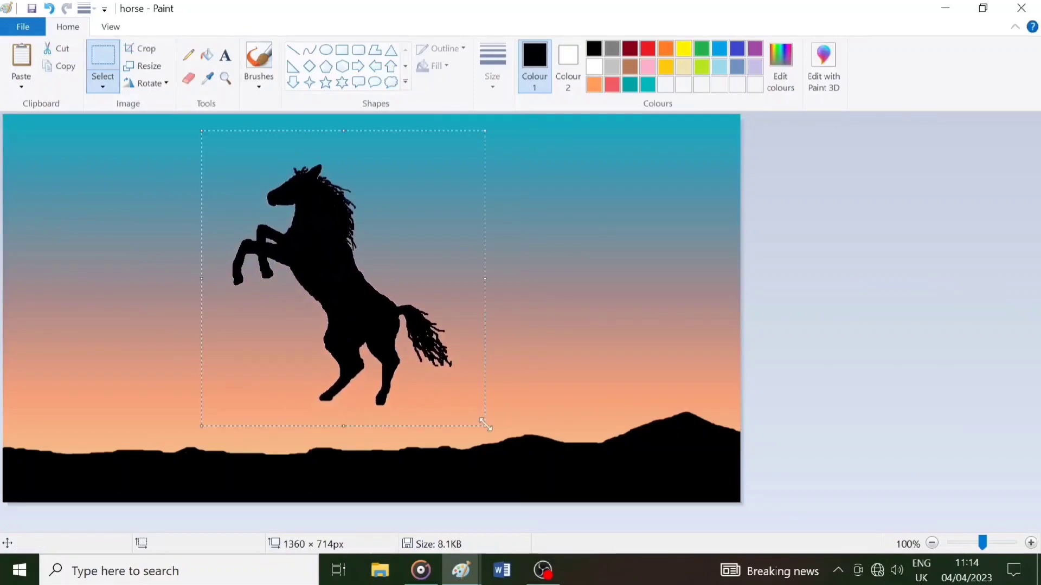
pyautogui.moveTo(483, 430); pyautogui.dragTo(429, 373)
pyautogui.moveTo(368, 333); pyautogui.dragTo(400, 367)
pyautogui.moveTo(461, 412); pyautogui.dragTo(413, 368)
pyautogui.moveTo(384, 326); pyautogui.dragTo(405, 365)
pyautogui.rightClick(360, 320)
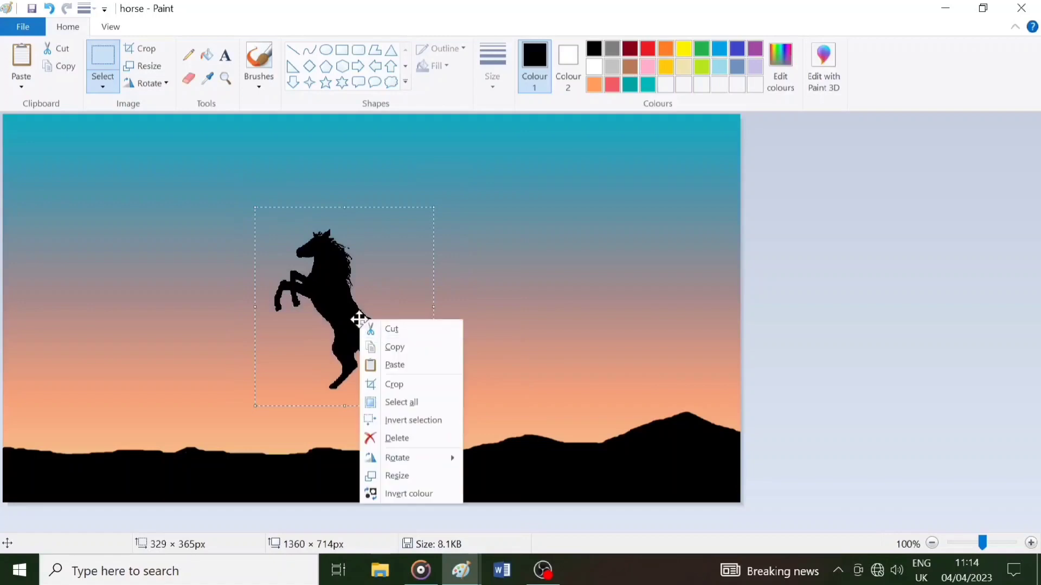
pyautogui.click(392, 329)
# - Switch back to the untitled horse drawing, shrink the selected horse to 400 × 441 px and copy it
pyautogui.moveTo(462, 570)
pyautogui.click(542, 502)
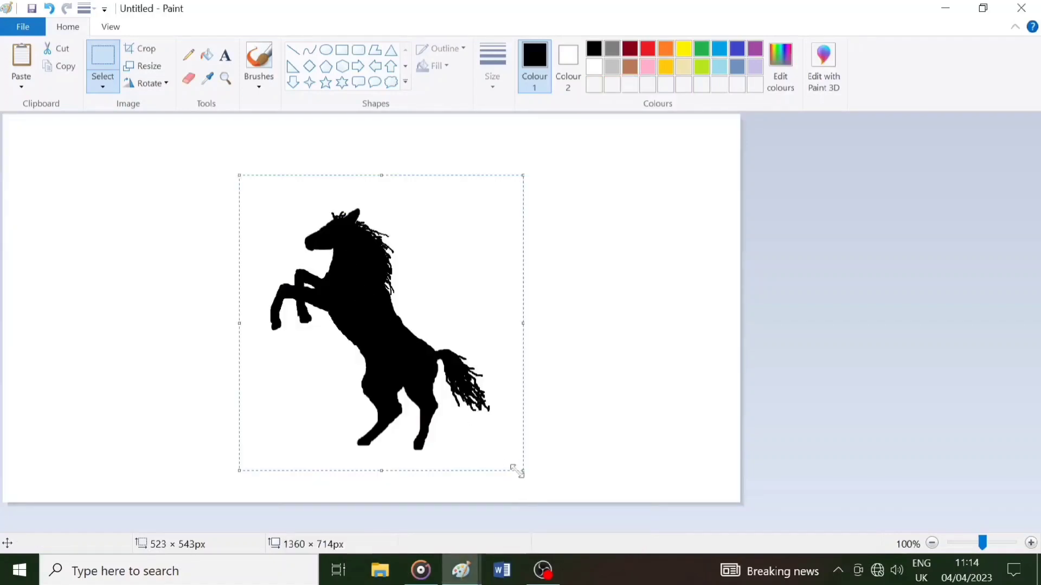
pyautogui.moveTo(522, 470); pyautogui.dragTo(456, 415)
pyautogui.rightClick(335, 287)
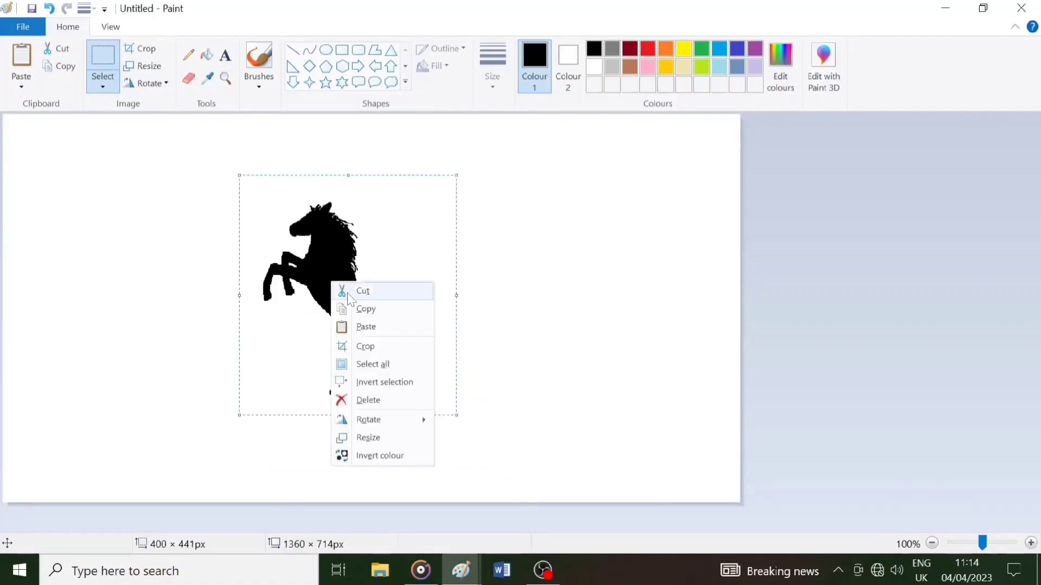
pyautogui.click(360, 307)
# - Paste the horse into the sunset landscape, shrink it to 344 × 393 px and place it slightly left of centre above the hills
pyautogui.moveTo(462, 570)
pyautogui.click(409, 524)
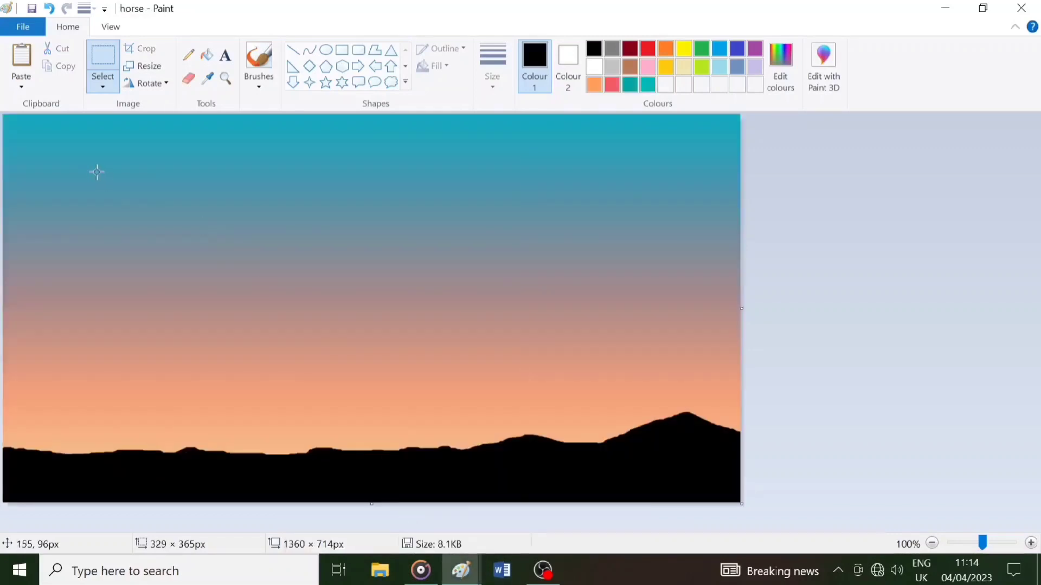
pyautogui.rightClick(302, 237)
pyautogui.click(336, 281)
pyautogui.moveTo(222, 262); pyautogui.dragTo(379, 309)
pyautogui.moveTo(453, 414); pyautogui.dragTo(427, 392)
pyautogui.moveTo(386, 348); pyautogui.dragTo(396, 364)
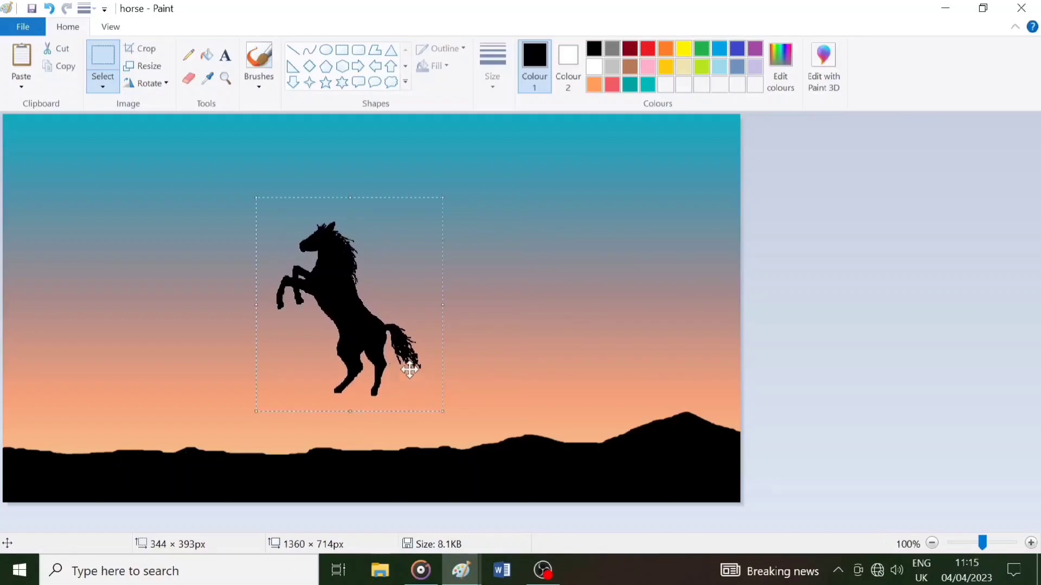
pyautogui.moveTo(408, 367); pyautogui.dragTo(406, 362)
pyautogui.click(464, 373)
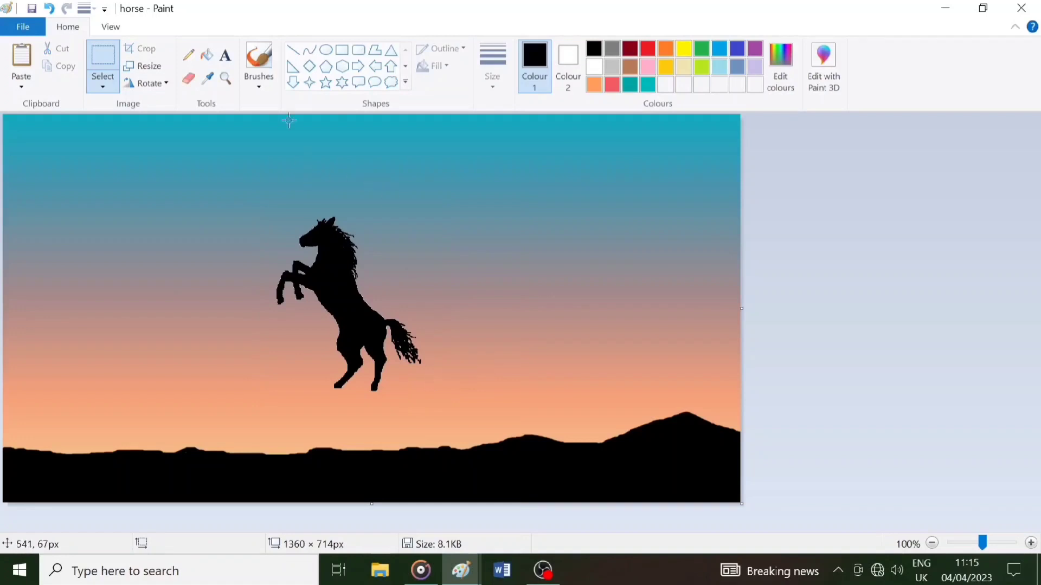
# - Save the painting and brush a solid black rock from under the hind hooves down to the hills, using the second-thinnest line
pyautogui.click(259, 65)
pyautogui.click(493, 65)
pyautogui.click(528, 145)
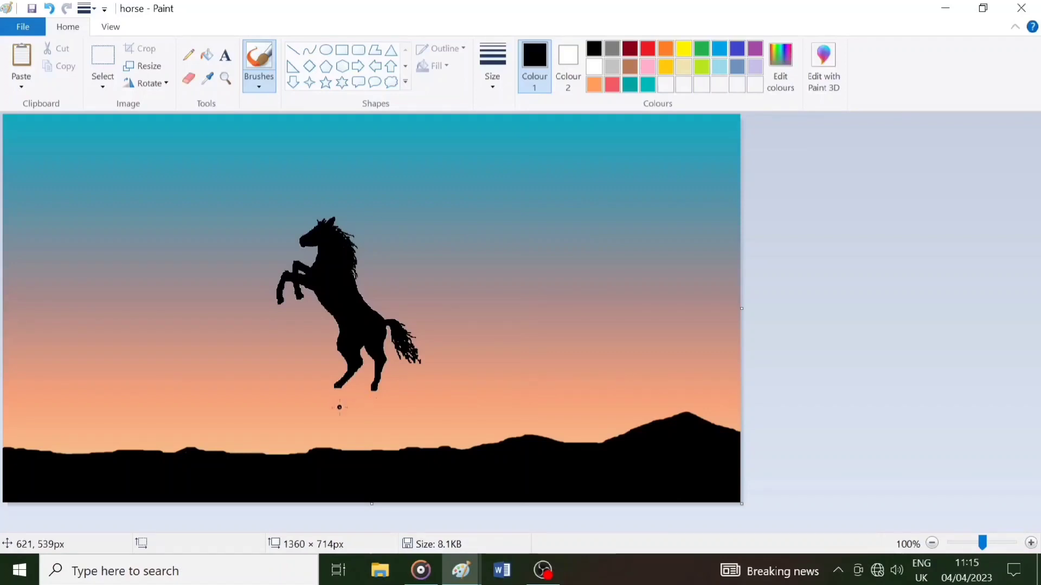
pyautogui.hotkey('ctrl', 's')
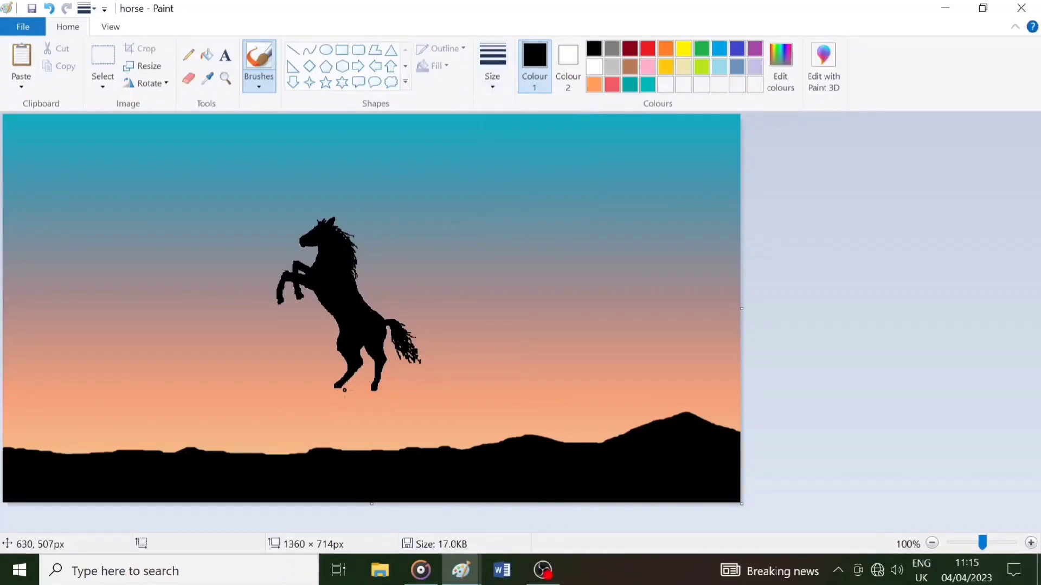
pyautogui.moveTo(338, 390)
pyautogui.mouseDown()
pyautogui.moveTo(332, 437)
pyautogui.moveTo(310, 446)
pyautogui.moveTo(342, 423)
pyautogui.moveTo(350, 390)
pyautogui.moveTo(376, 393)
pyautogui.moveTo(446, 458)
pyautogui.moveTo(385, 428)
pyautogui.moveTo(360, 429)
pyautogui.moveTo(331, 459)
pyautogui.moveTo(351, 395)
pyautogui.moveTo(413, 450)
pyautogui.moveTo(352, 408)
pyautogui.moveTo(340, 434)
pyautogui.mouseUp()
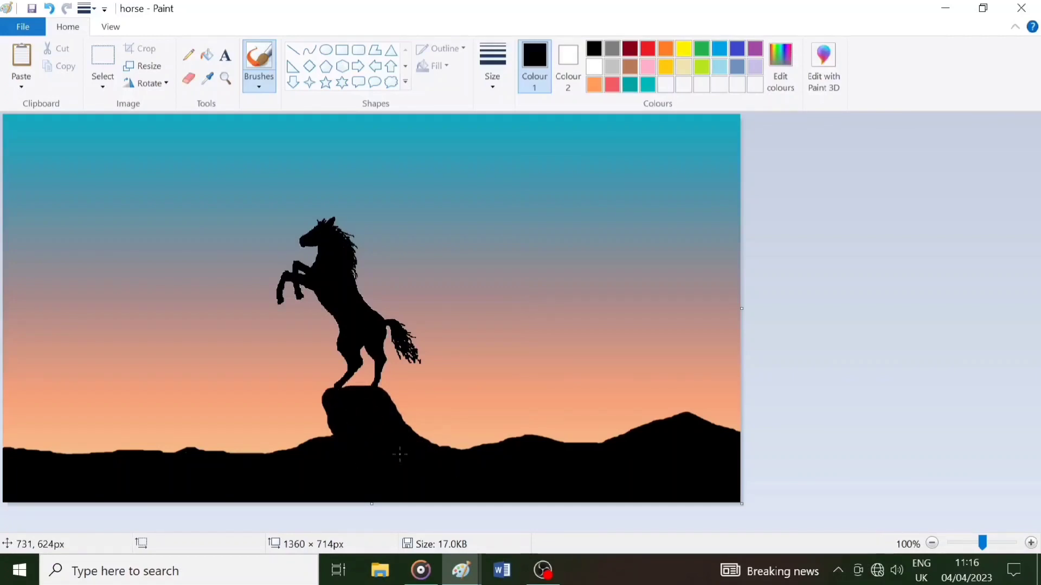
pyautogui.moveTo(408, 427); pyautogui.dragTo(423, 441)
# - Draw small black grass tufts with the pencil along the hills and the slopes beside the rock
pyautogui.click(188, 54)
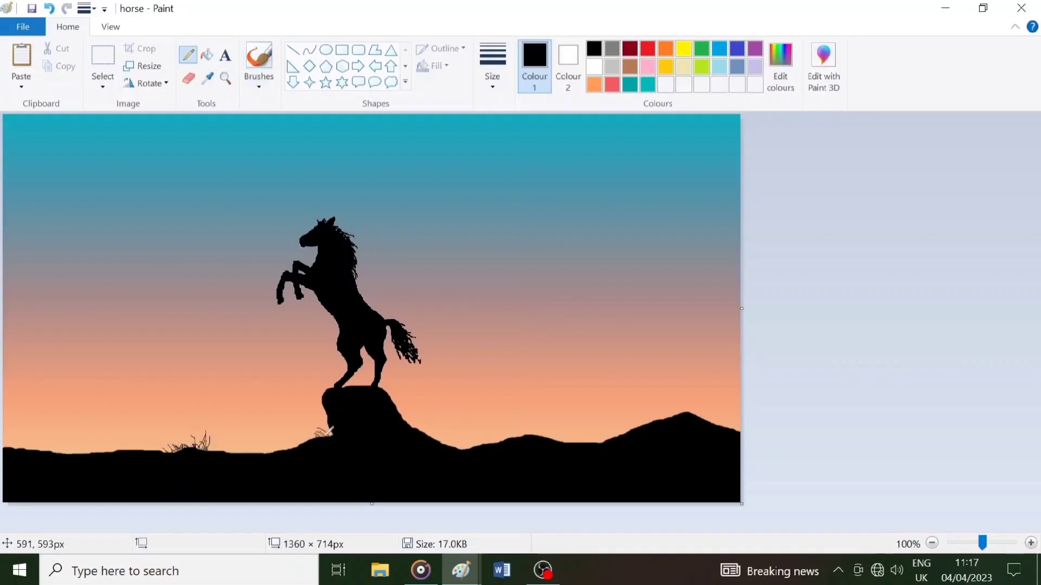
pyautogui.moveTo(310, 440); pyautogui.dragTo(298, 434)
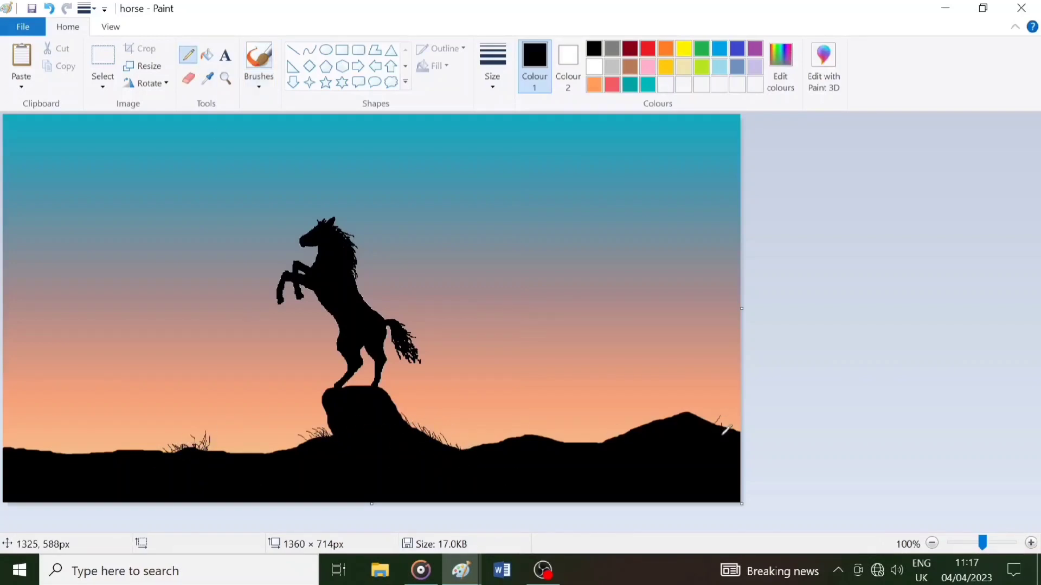
pyautogui.moveTo(721, 425); pyautogui.dragTo(718, 417)
pyautogui.moveTo(733, 431); pyautogui.dragTo(730, 421)
pyautogui.moveTo(617, 436); pyautogui.dragTo(610, 427)
pyautogui.moveTo(603, 441); pyautogui.dragTo(608, 434)
pyautogui.moveTo(593, 443); pyautogui.dragTo(584, 434)
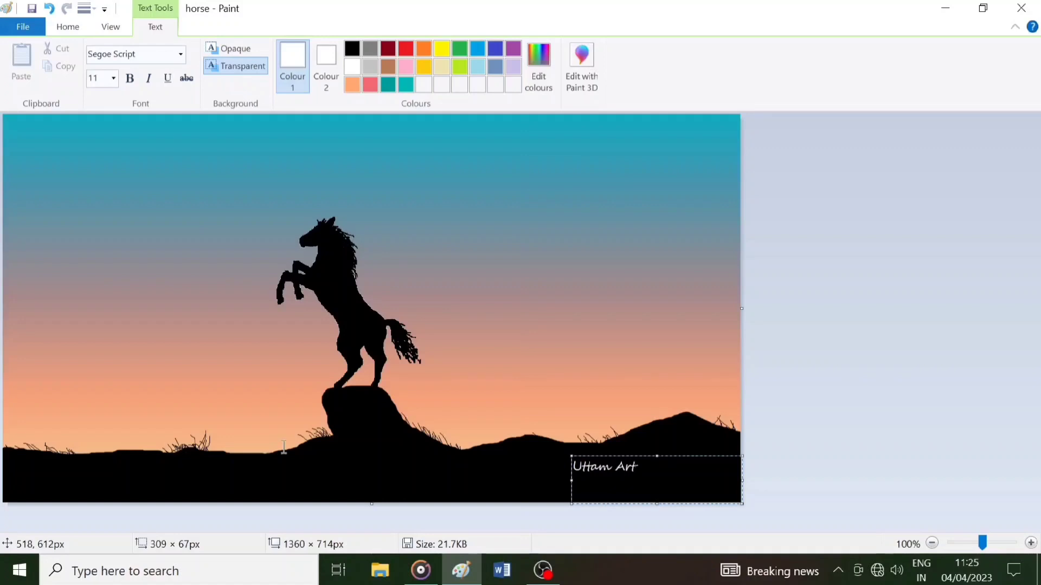
# - Shrink the white signature's text box to 154 × 64 px in the painting's lower-right corner and commit the text
pyautogui.moveTo(571, 480); pyautogui.dragTo(706, 471)
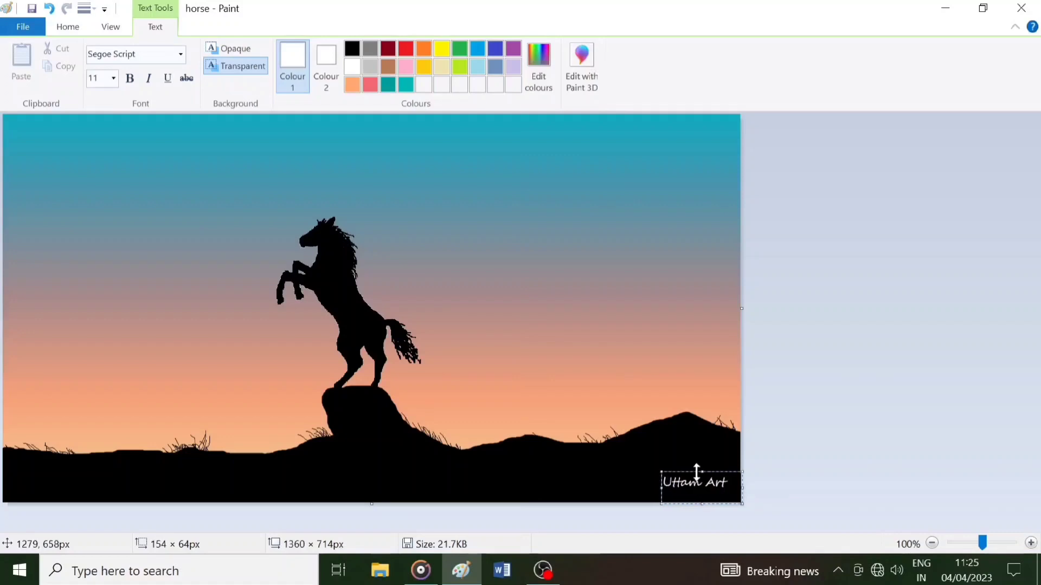
pyautogui.click(645, 451)
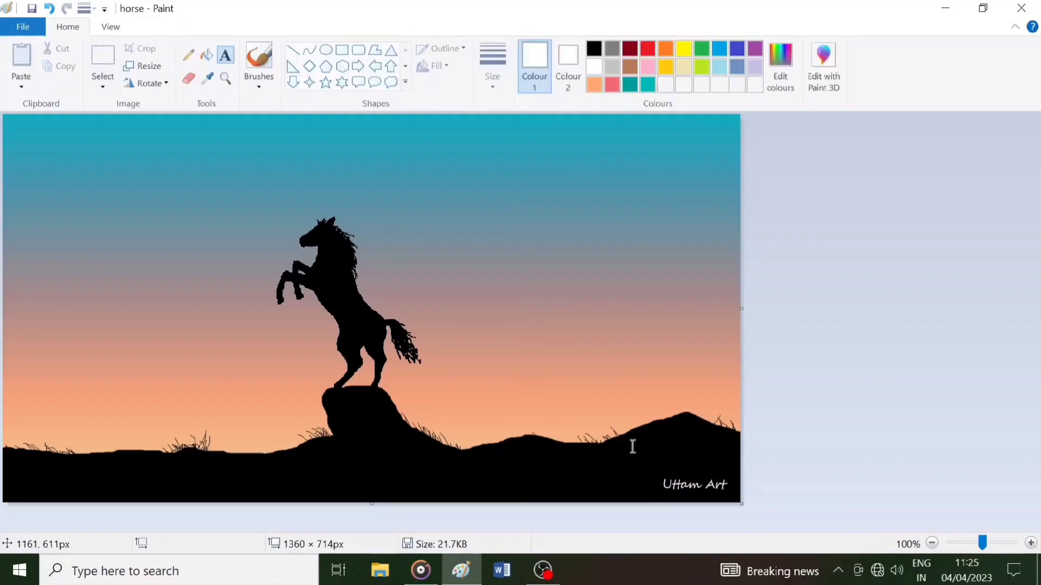